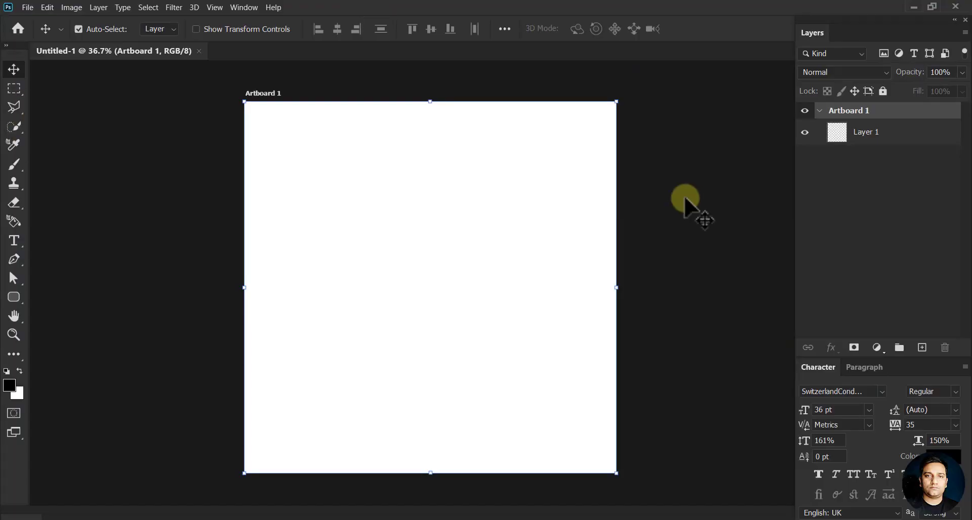
Step: Draw a 1106 × 922 px rounded rectangle at the artboard's top-left, ending at 150 px corner radii
right_click(15, 299)
click(61, 309)
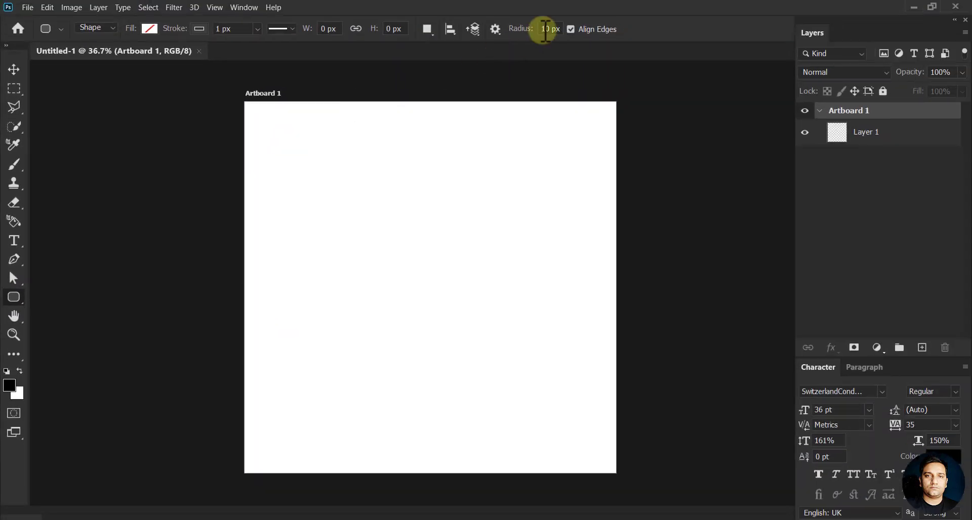
click(552, 28)
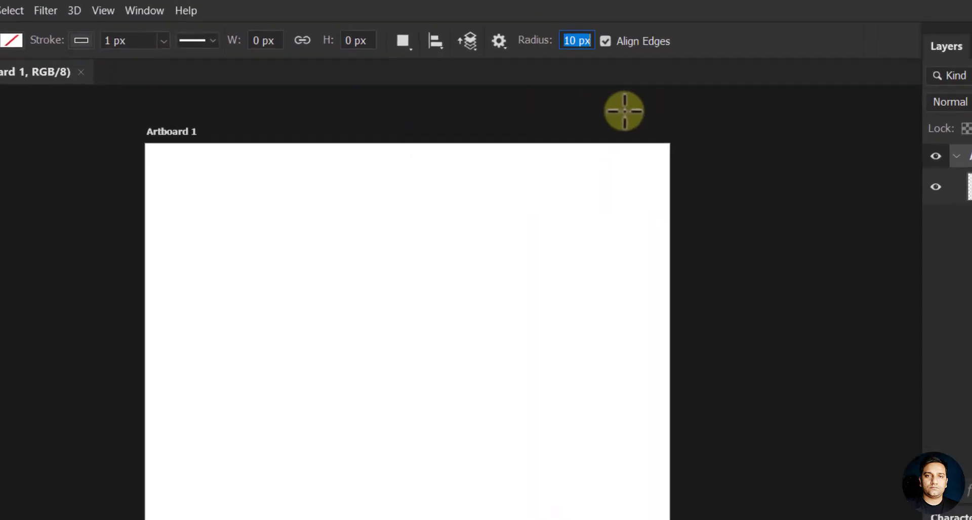
text(50)
key(Return)
drag(97, 183, 401, 432)
text(100)
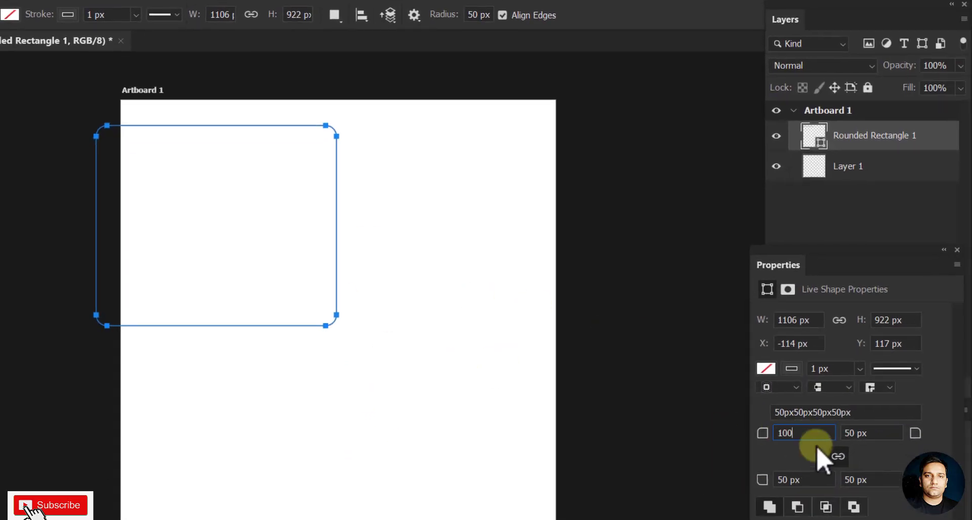
key(Return)
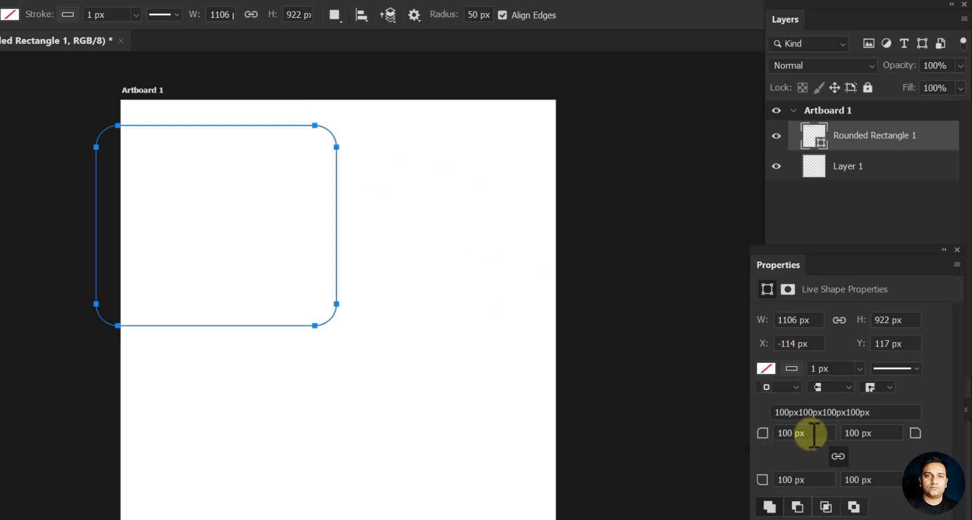
text(150)
key(Return)
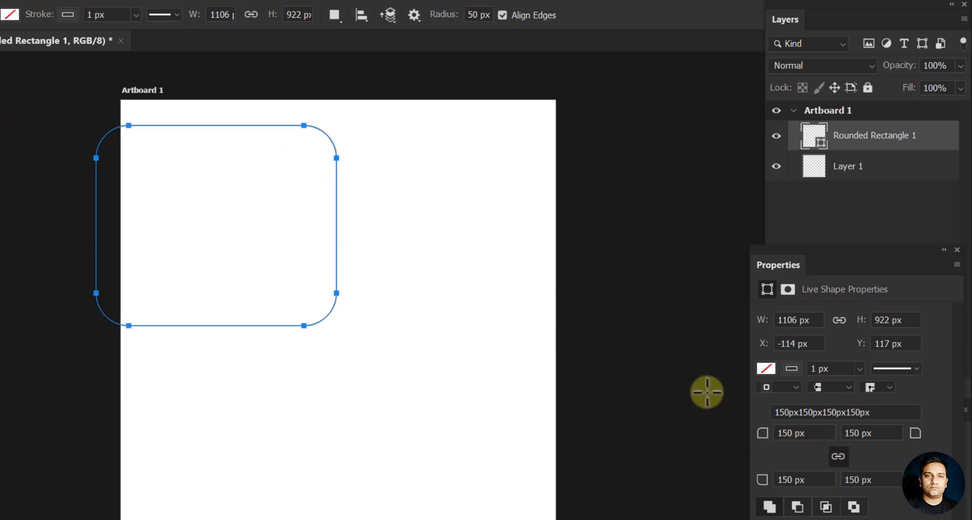
Step: Fill the rounded rectangle blue, then scale it to 117.59% and rotate it 42.25°
click(762, 376)
click(767, 405)
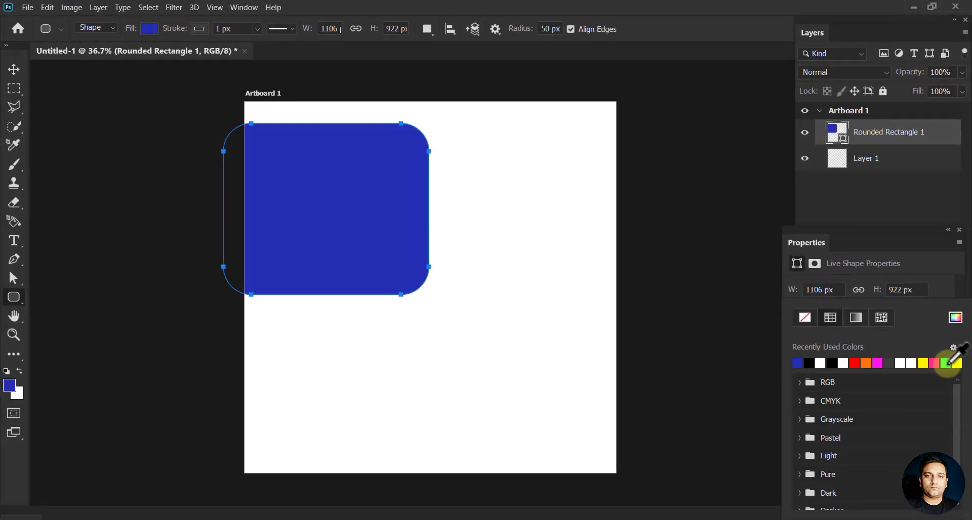
click(14, 69)
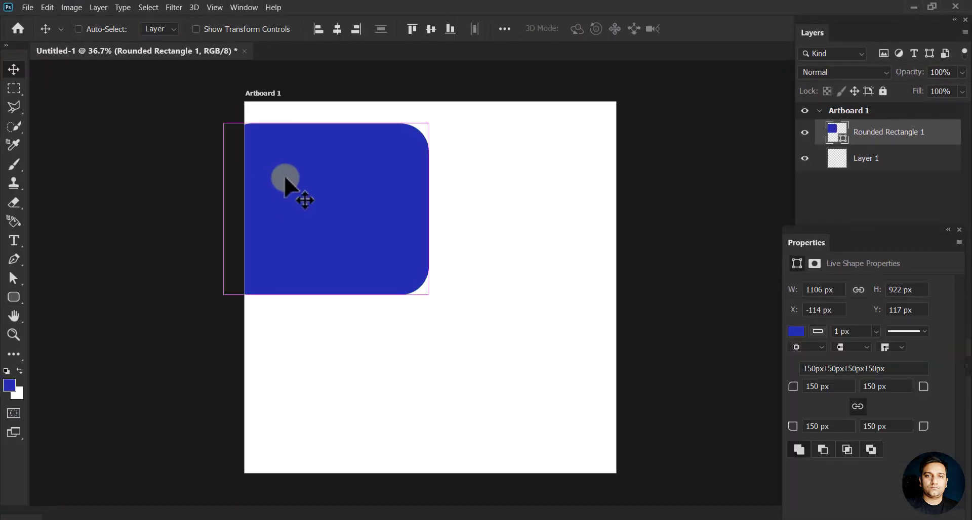
key(ctrl+t)
mouse_move(425, 298)
mouse_down()
mouse_move(488, 355)
mouse_move(483, 372)
mouse_move(397, 406)
mouse_move(379, 397)
mouse_up()
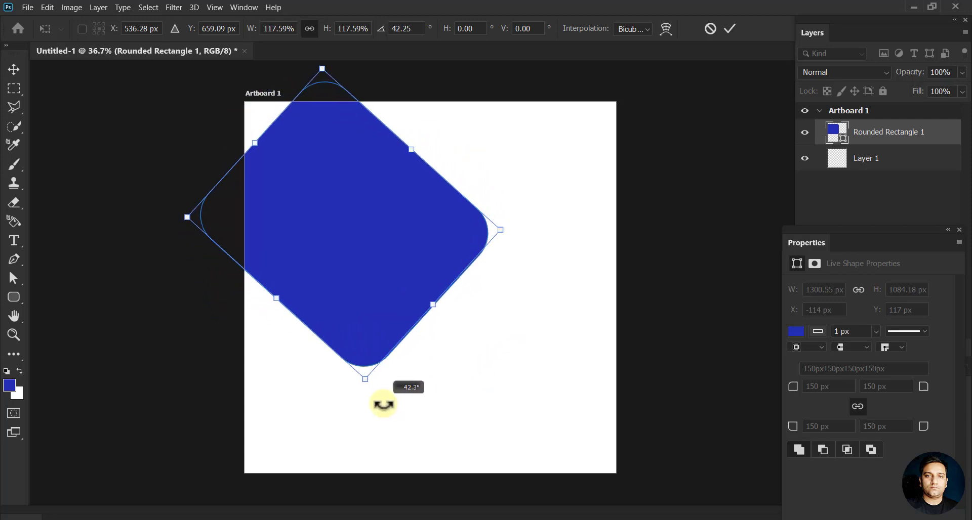
mouse_move(377, 286)
mouse_down()
mouse_move(288, 247)
mouse_move(311, 246)
mouse_up()
click(696, 52)
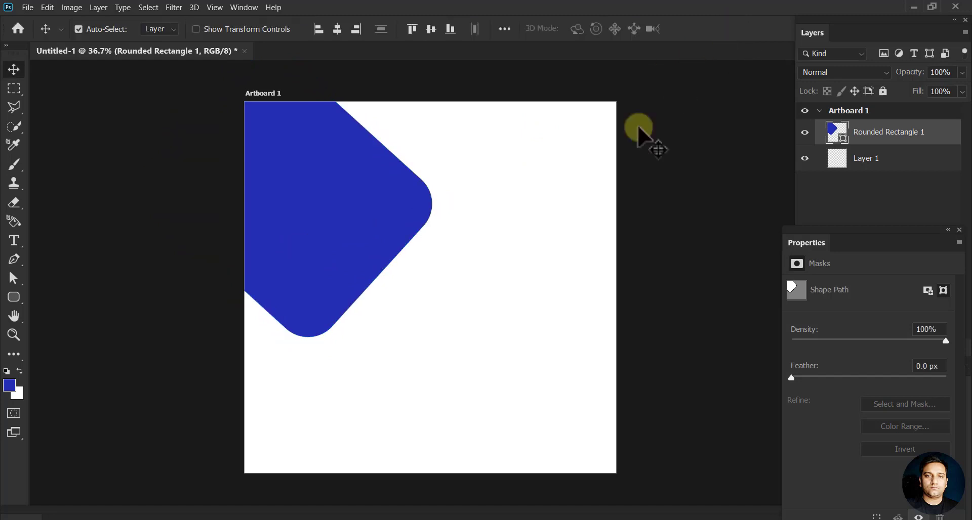
Step: Nudge the blue diamond slightly right and down, then choose the Rectangle Tool
click(640, 130)
drag(445, 245, 403, 211)
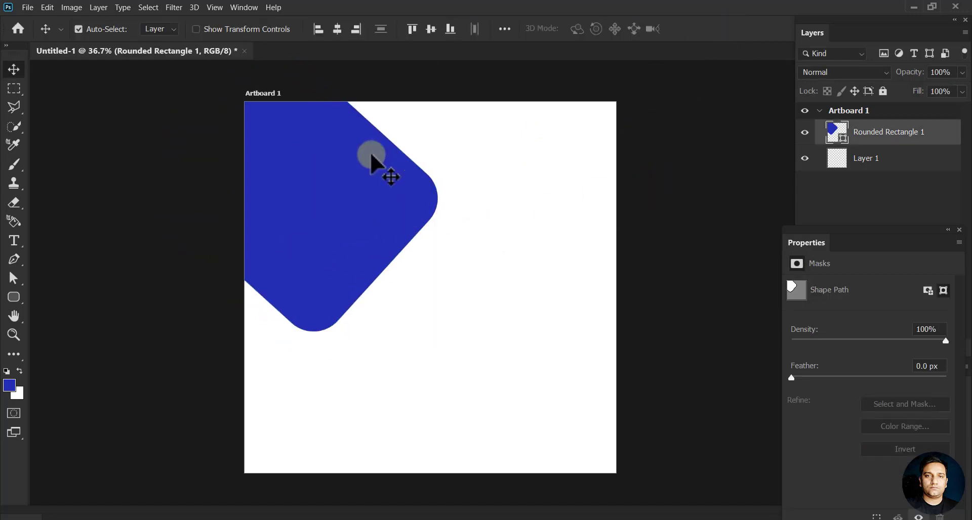
click(14, 297)
click(76, 294)
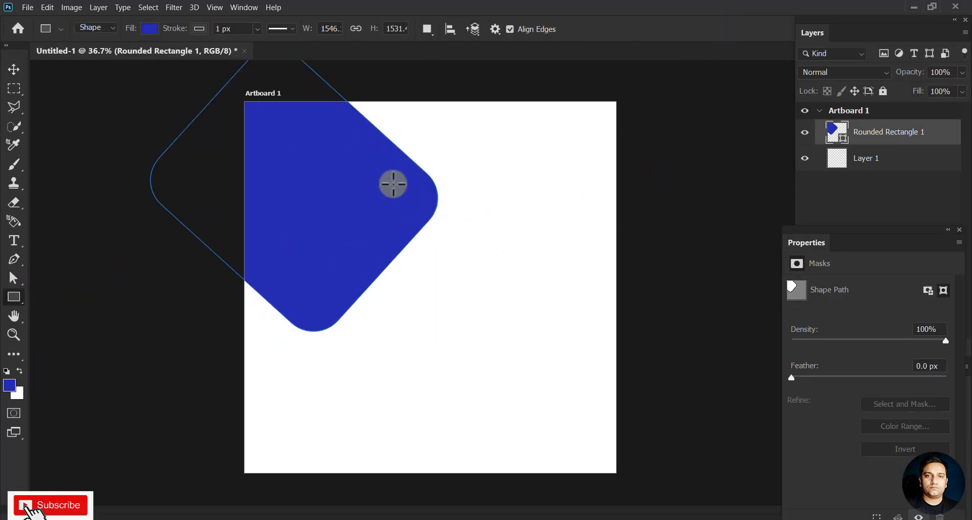
Step: Draw a tall yellow rectangle with no stroke, layered behind the blue shape
drag(326, 94, 410, 231)
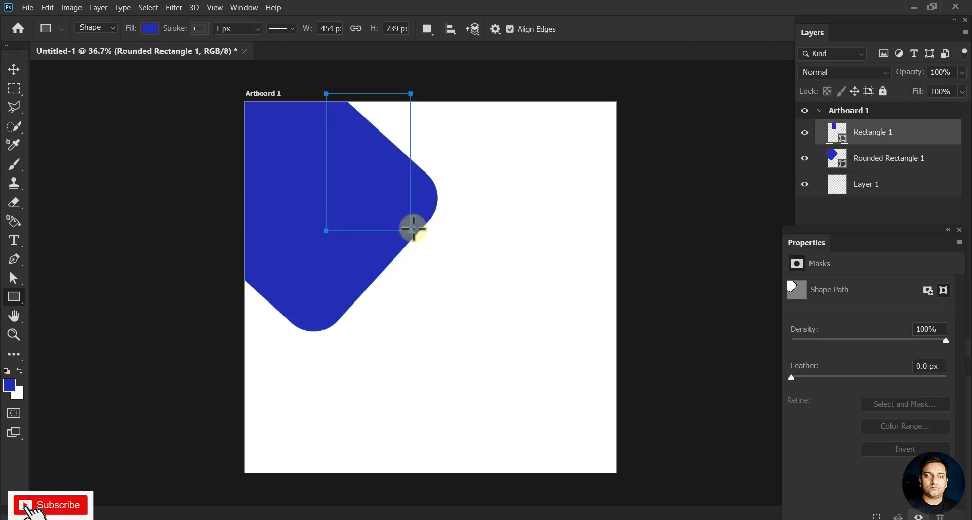
click(794, 332)
click(923, 364)
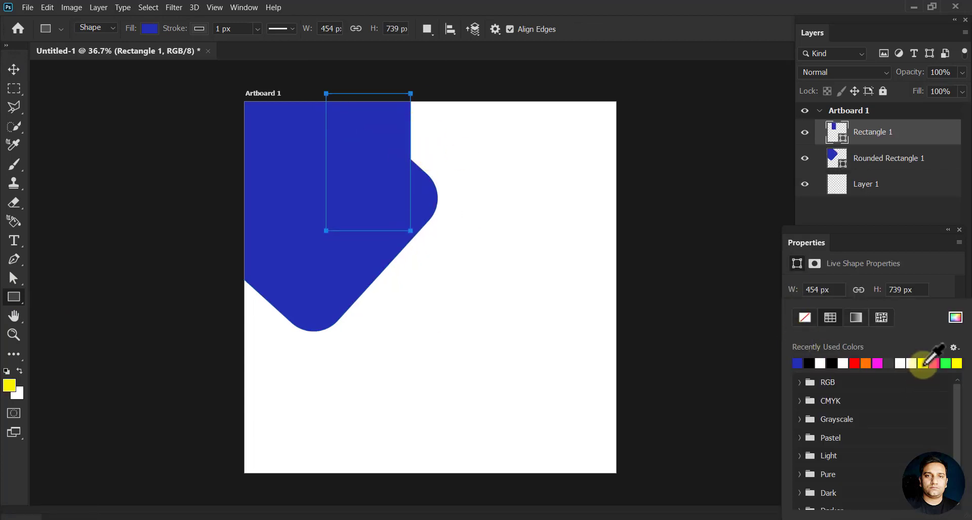
click(13, 70)
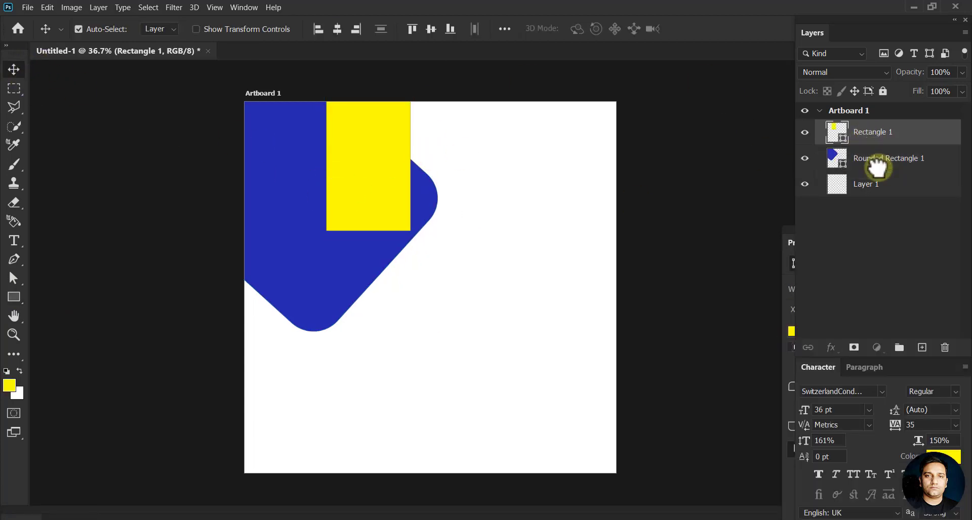
drag(861, 133, 870, 172)
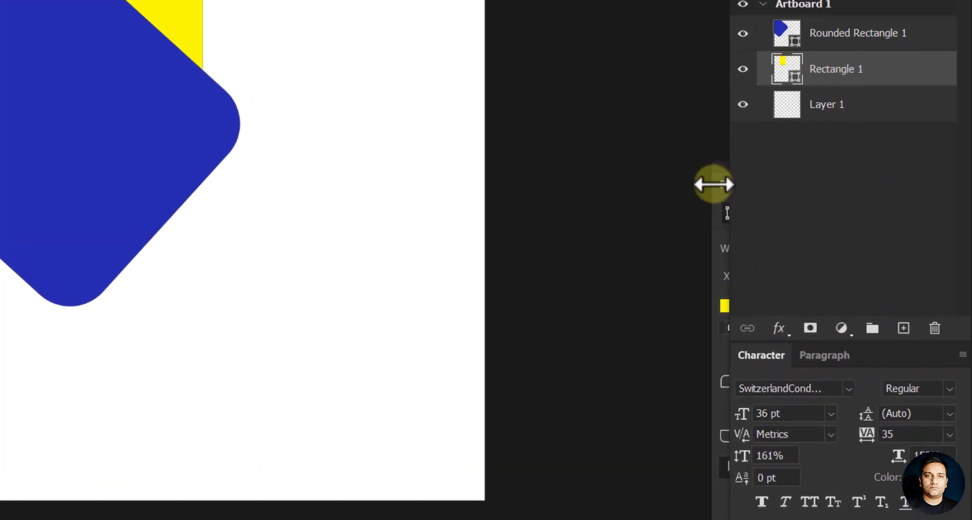
click(784, 241)
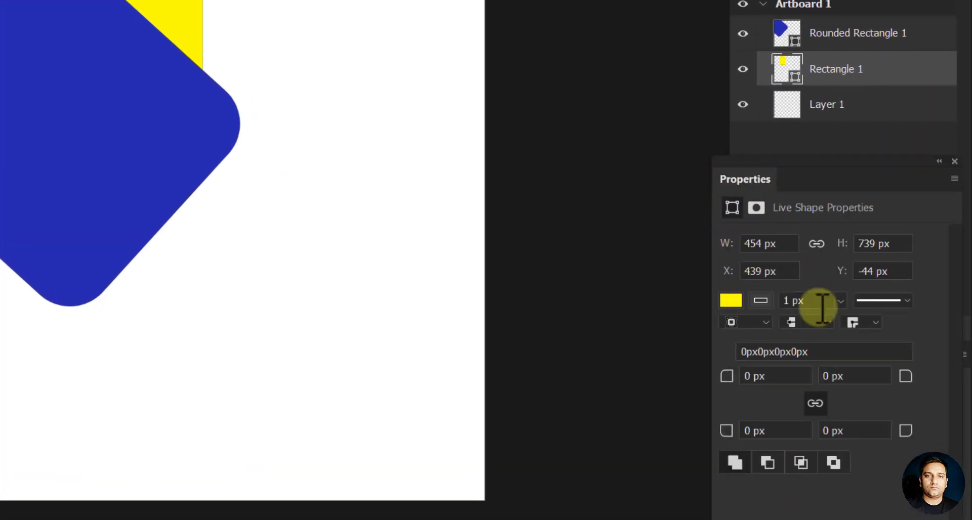
click(760, 300)
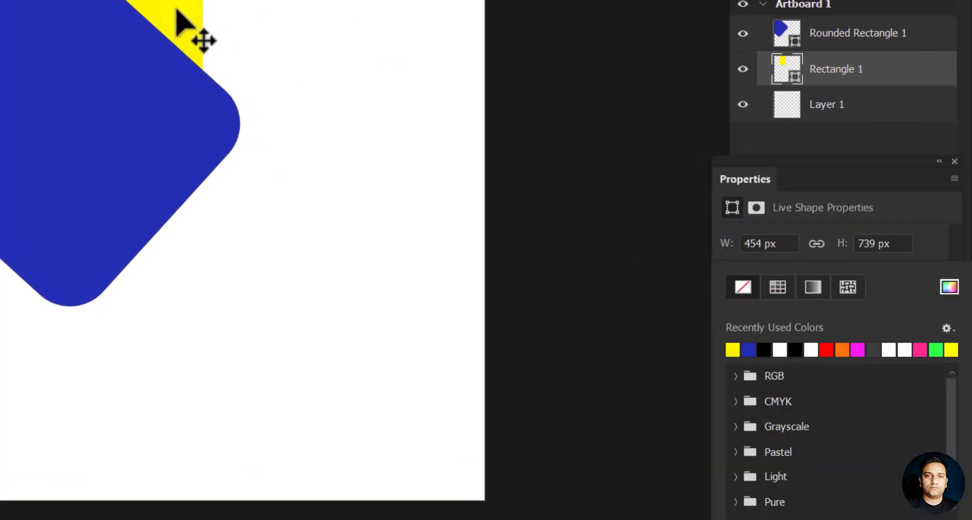
click(184, 25)
Step: Rotate the yellow rectangle about 45°, stretch it, and position it along the top edge
click(180, 114)
click(191, 30)
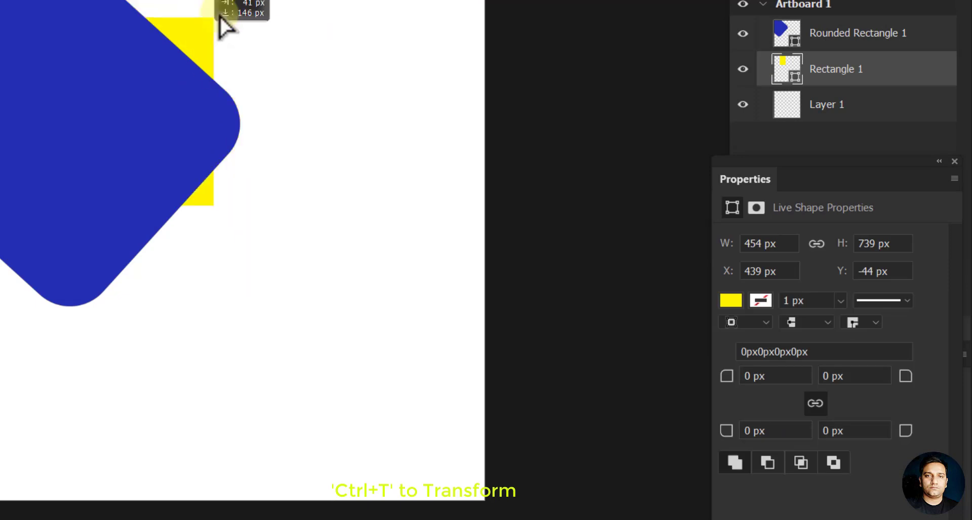
drag(191, 40, 245, 5)
drag(332, 32, 196, 163)
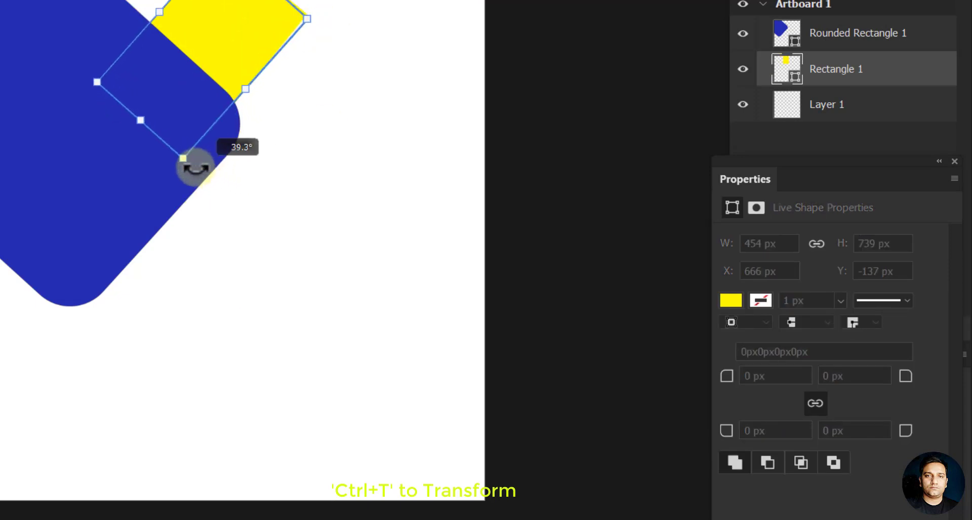
key(Return)
drag(122, 116, 141, 167)
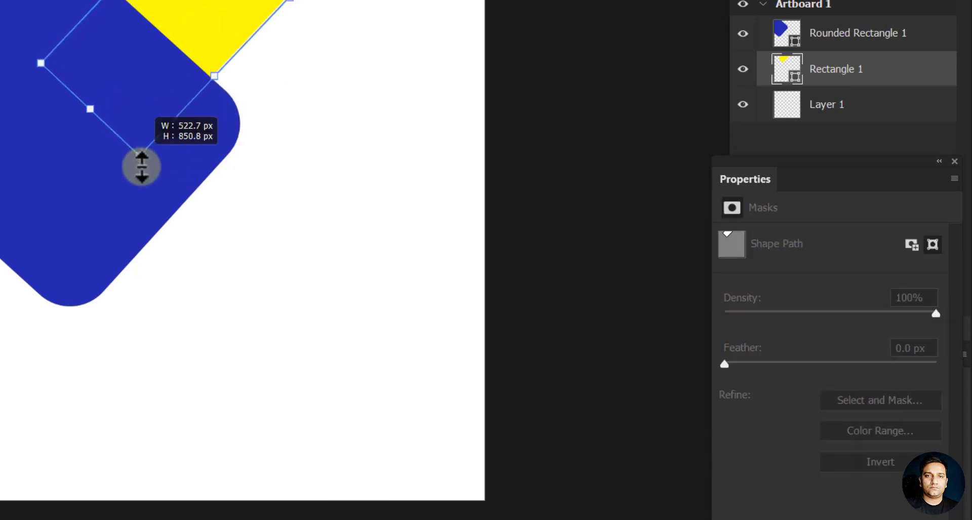
drag(195, 61, 208, 51)
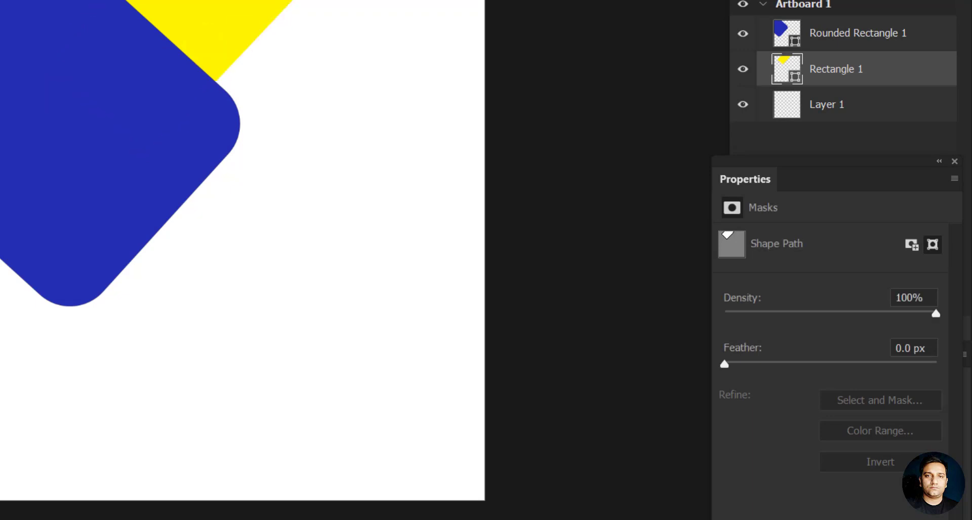
Step: Duplicate the blue shape and enlarge the copy to about 2607 × 2582 px over the right side
click(134, 130)
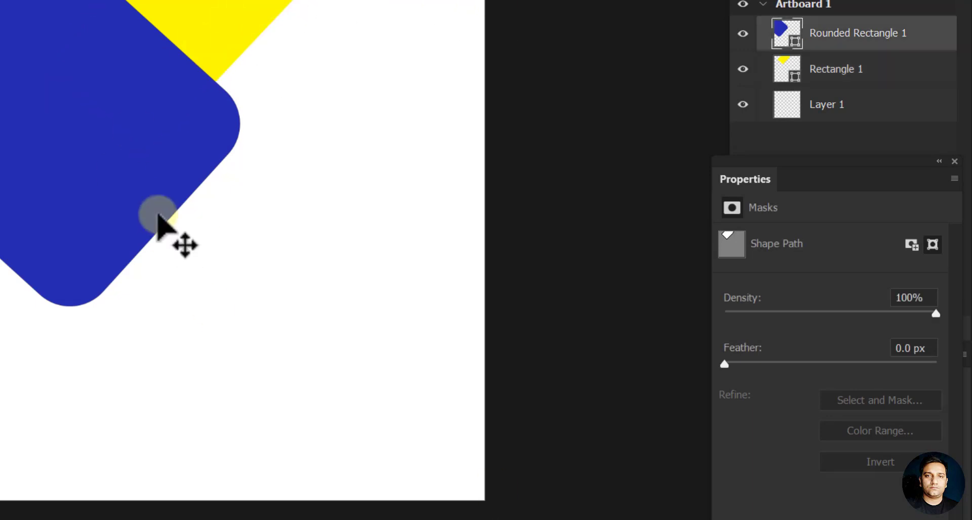
mouse_move(80, 184)
mouse_down()
mouse_move(440, 324)
mouse_move(418, 299)
mouse_up()
key(ctrl+minus)
key(ctrl+t)
drag(491, 382, 619, 514)
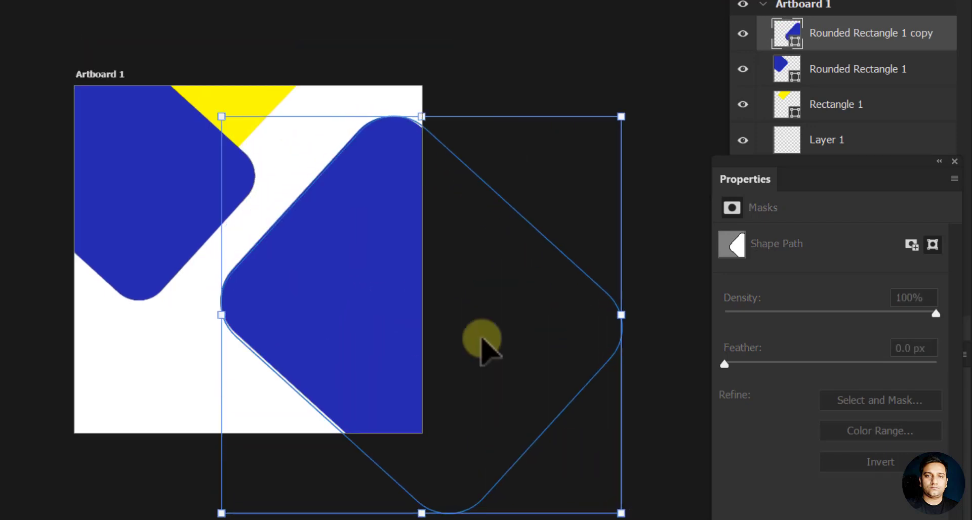
drag(481, 347, 445, 272)
mouse_move(582, 433)
mouse_down()
mouse_move(629, 489)
mouse_move(611, 473)
mouse_up()
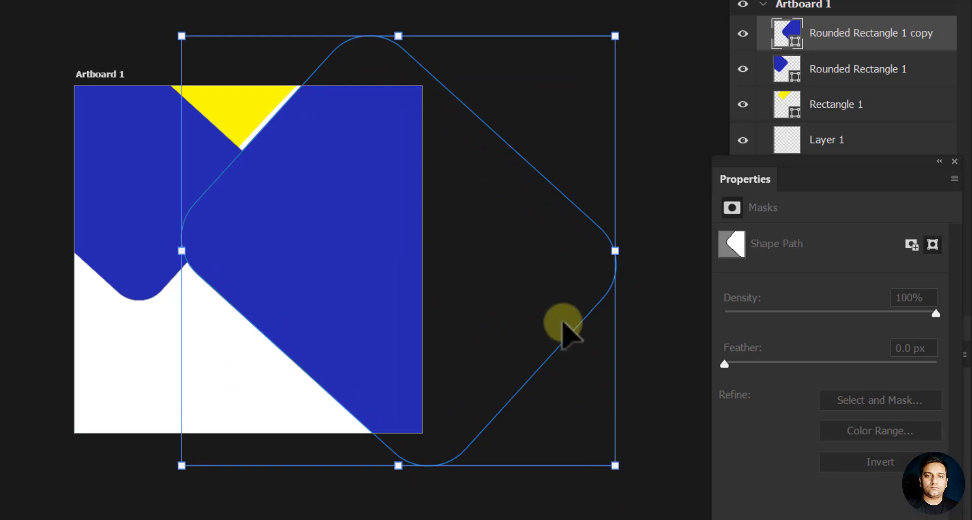
drag(563, 324, 559, 309)
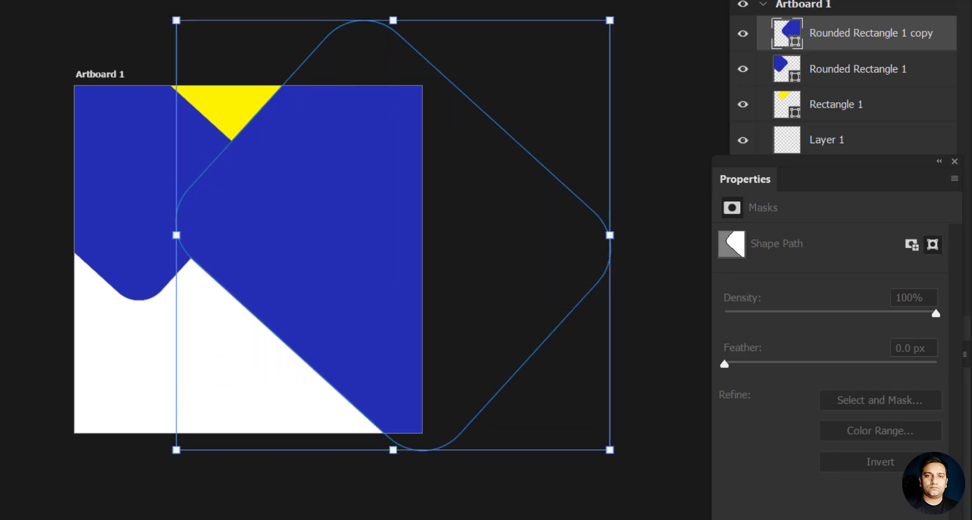
key(Return)
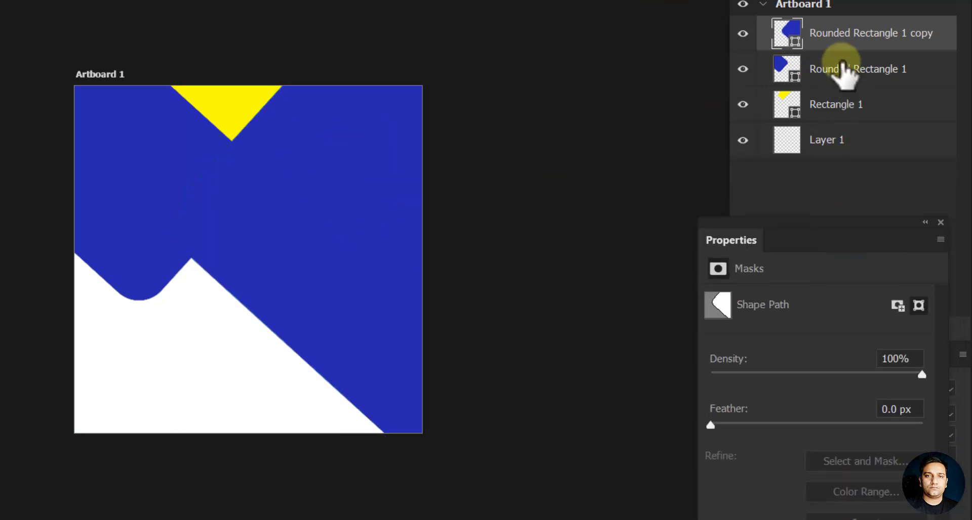
Step: Put the blue copy behind the yellow rectangle and duplicate the yellow shape beneath it
drag(844, 71, 833, 118)
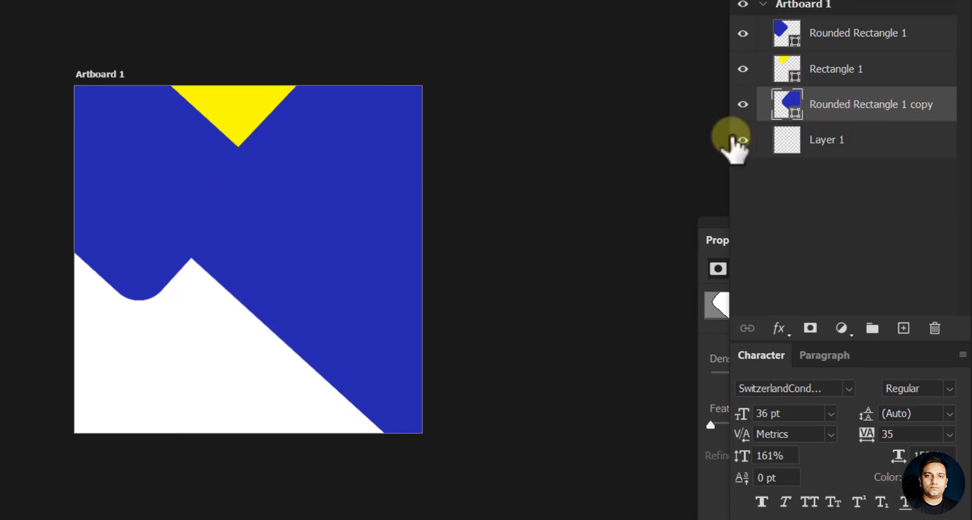
click(231, 92)
drag(231, 94, 349, 416)
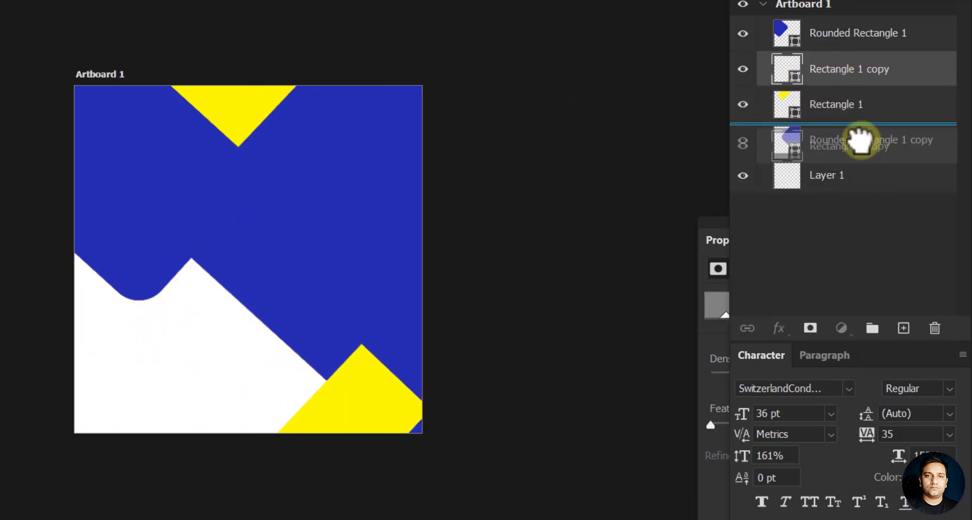
drag(850, 71, 859, 152)
Step: Set the yellow copy as a lower-right triangle and draw a 579 × 186 px rounded rectangle
drag(390, 384, 332, 417)
drag(195, 408, 137, 336)
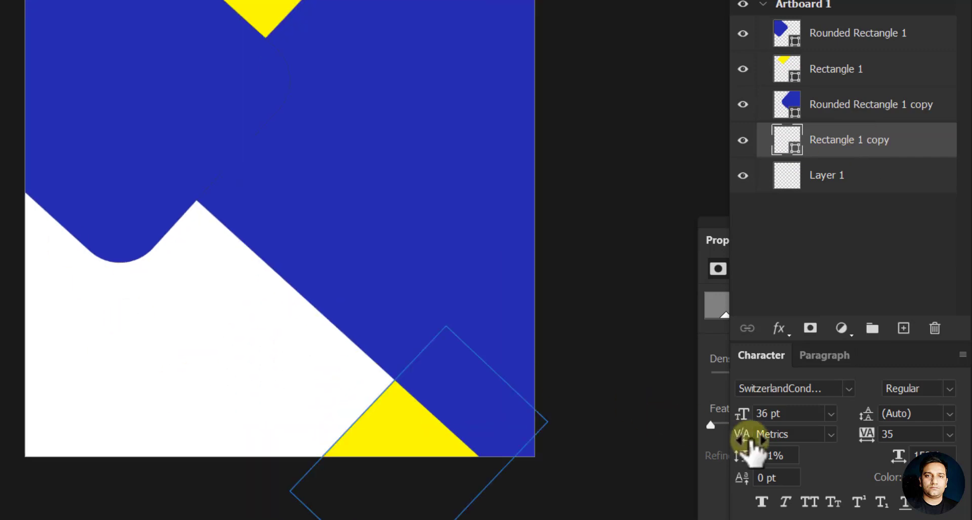
click(712, 240)
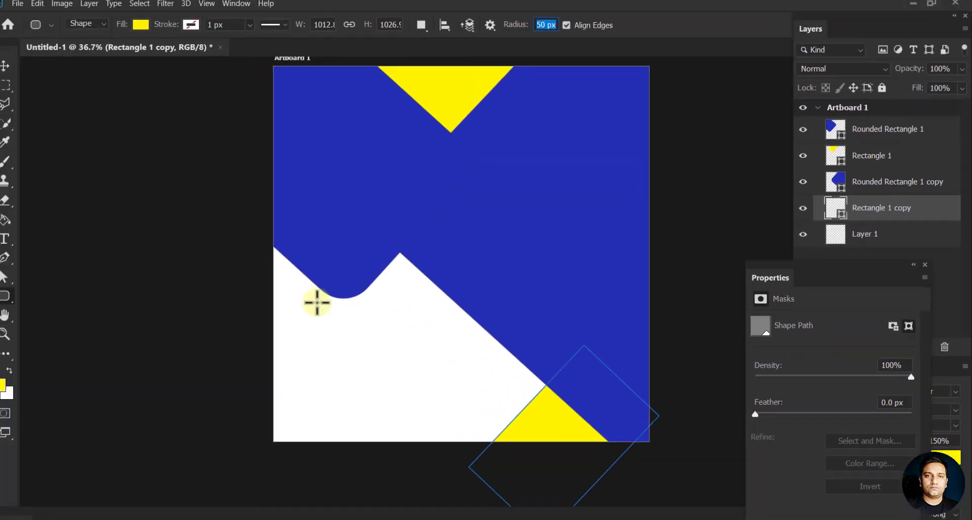
mouse_move(311, 275)
mouse_down()
mouse_move(411, 316)
mouse_move(418, 308)
mouse_up()
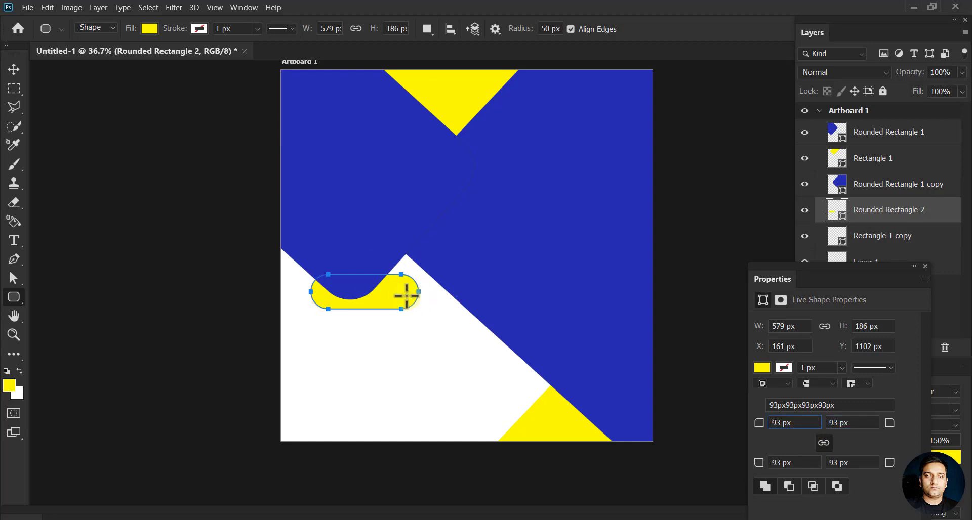
Step: Bring the yellow pill to the top layer, shift it up-left, and flatten it to 68.57% height
click(14, 71)
drag(883, 209, 883, 128)
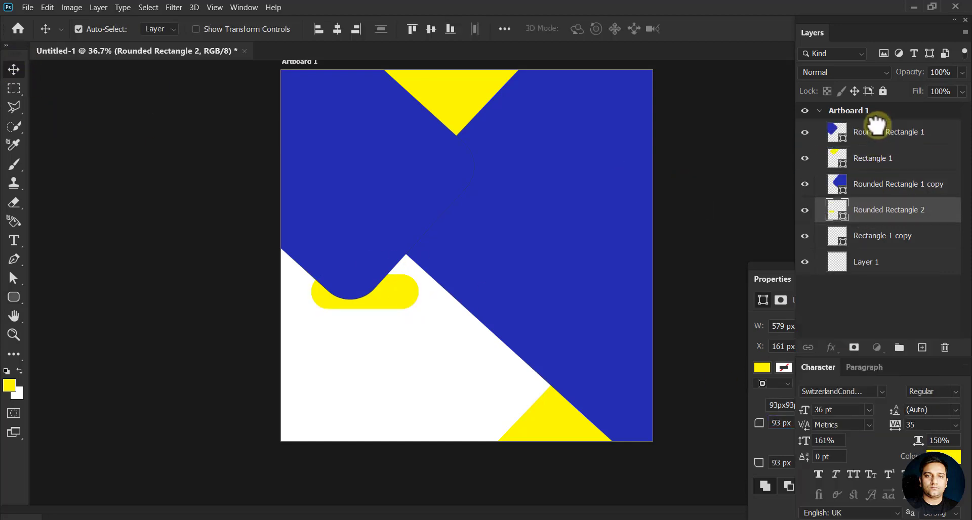
drag(385, 274, 371, 286)
key(ctrl+t)
scroll(371, 293, up, 3)
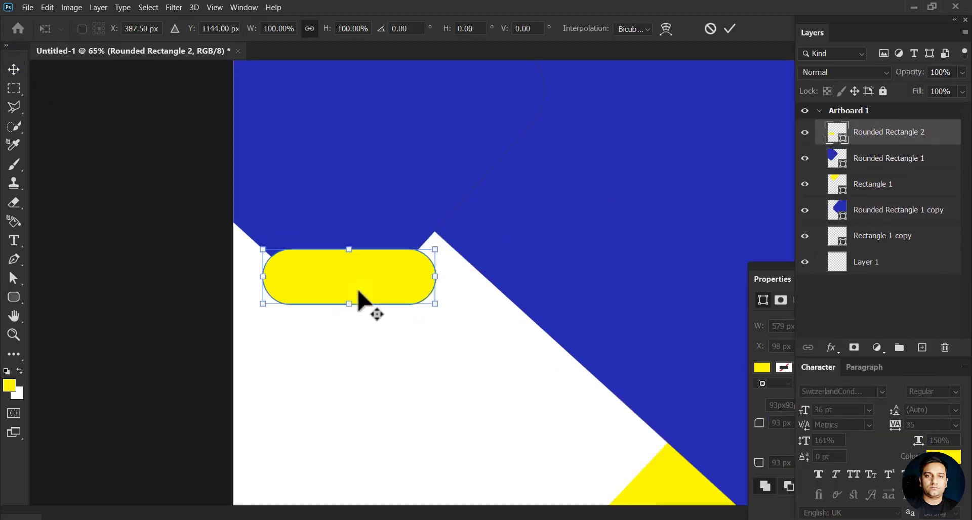
drag(348, 245, 348, 264)
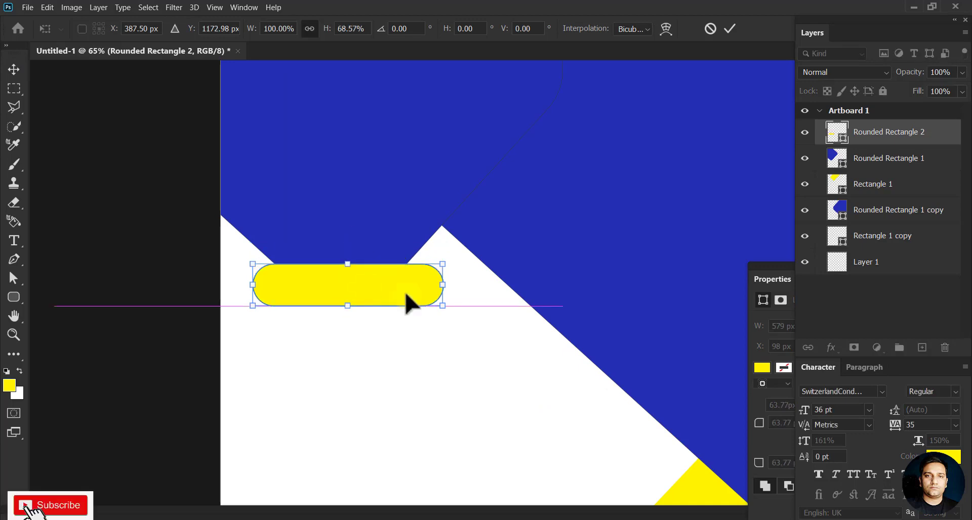
click(722, 34)
Step: Sample the artwork's blue as foreground colour and place a new text layer below the pill
click(436, 144)
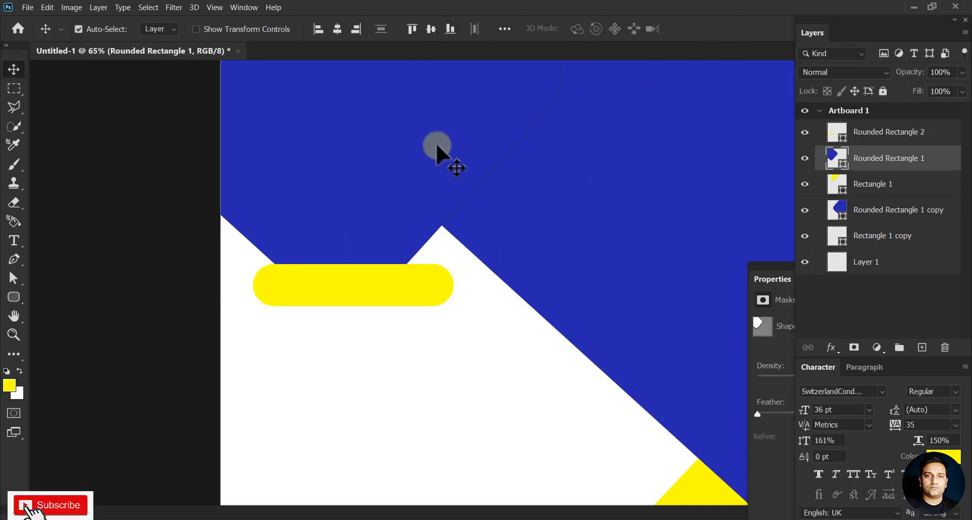
click(455, 173)
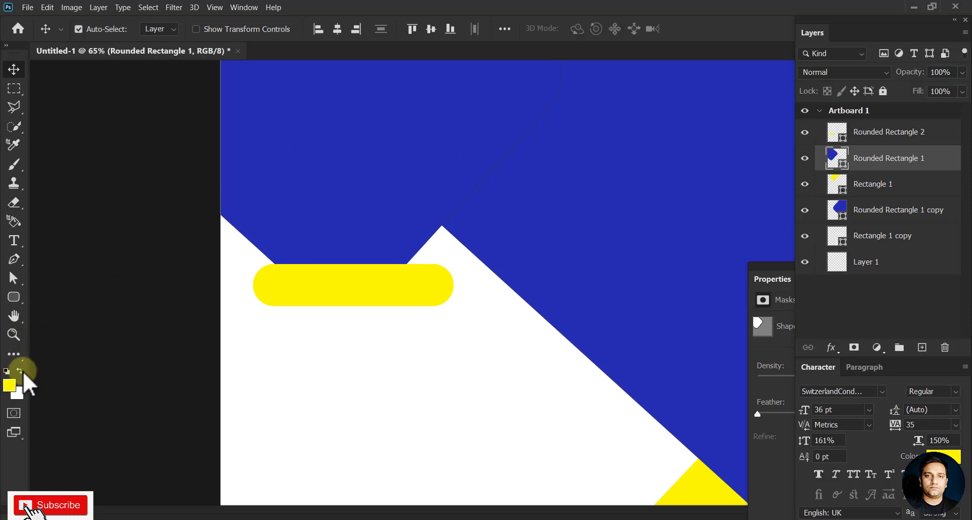
click(11, 387)
click(303, 225)
key(Return)
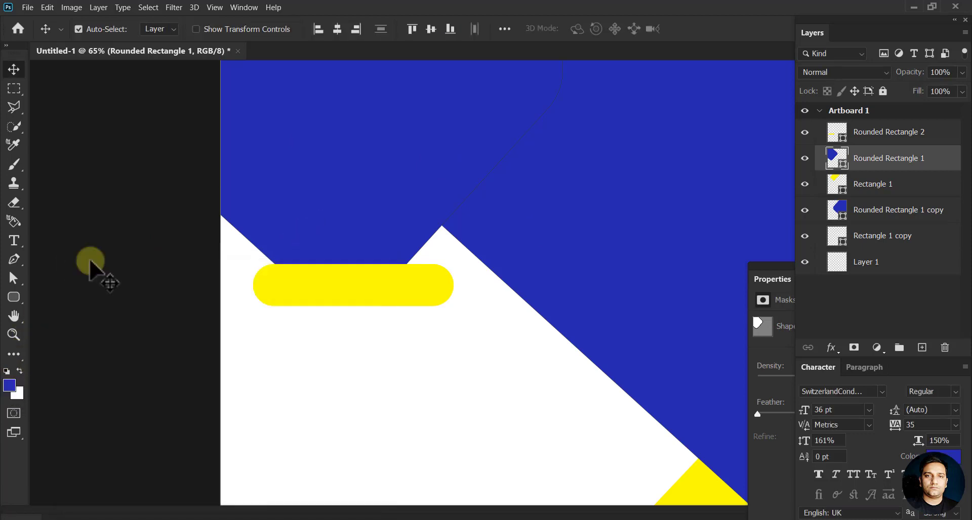
click(13, 241)
click(292, 374)
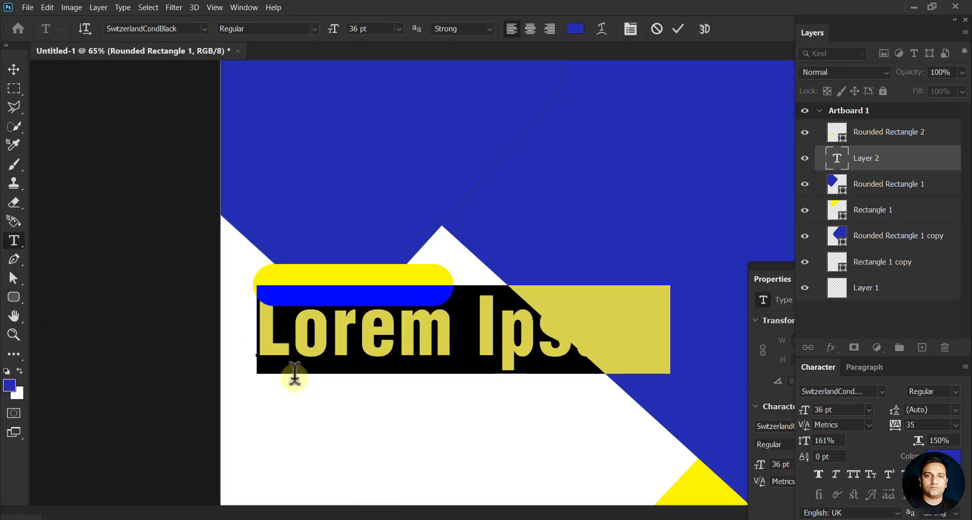
Step: Type GET STARTED as the text and set it to 14 pt
text(G)
key(Caps_Lock)
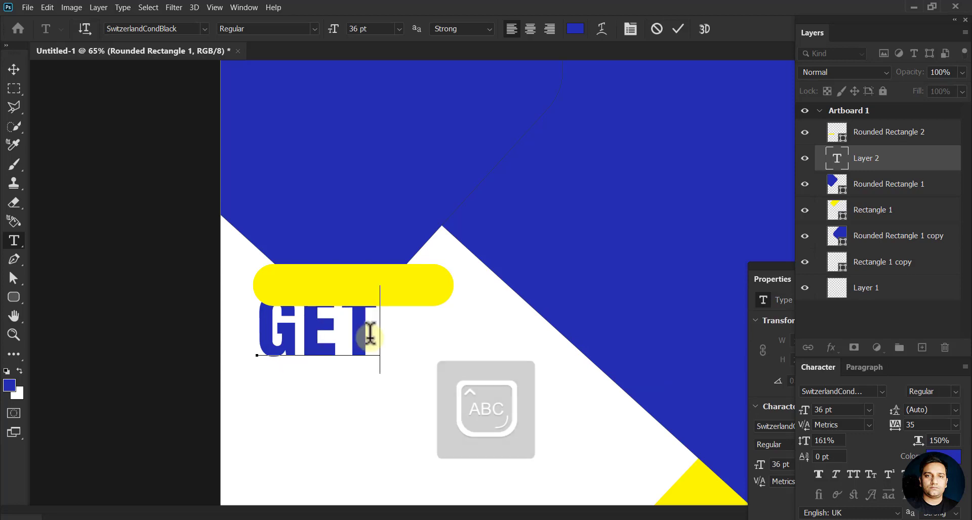
text(STAR)
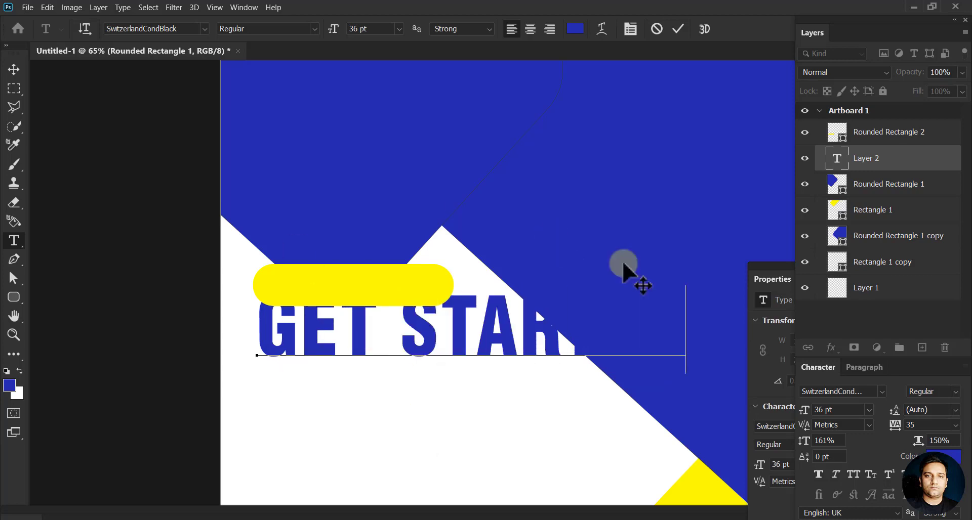
key(ctrl+Return)
click(869, 410)
click(830, 329)
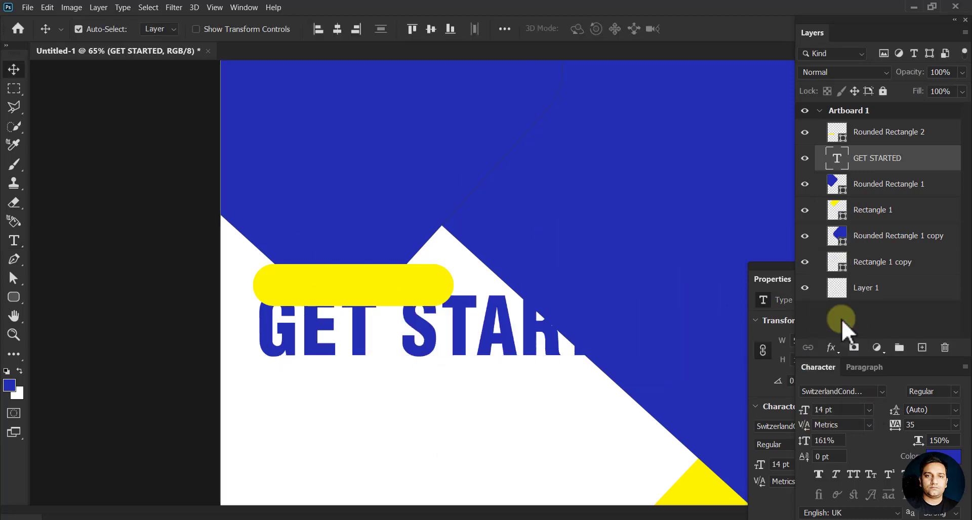
Step: Layer GET STARTED above the pill, move it onto the pill, and align their vertical centres
drag(395, 335, 408, 310)
drag(877, 158, 865, 122)
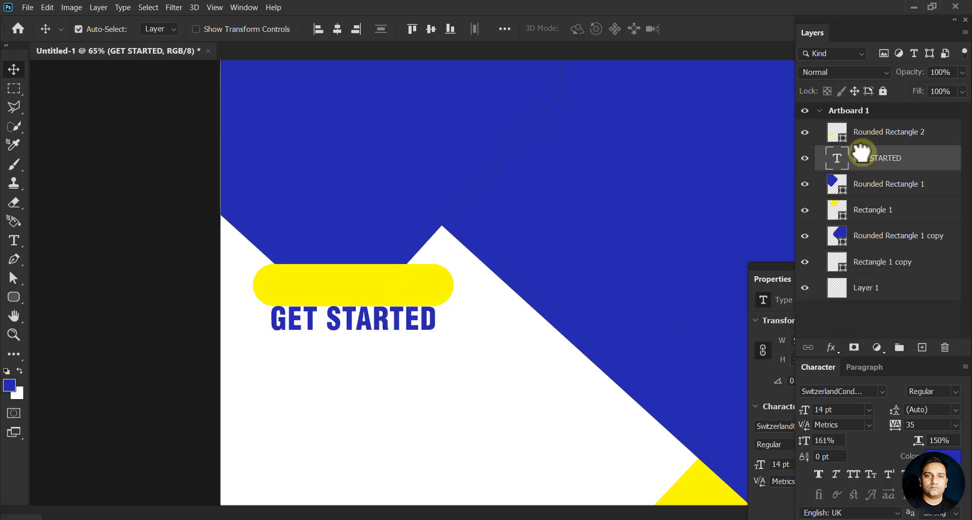
mouse_move(413, 329)
mouse_down()
mouse_move(415, 295)
mouse_move(377, 298)
mouse_up()
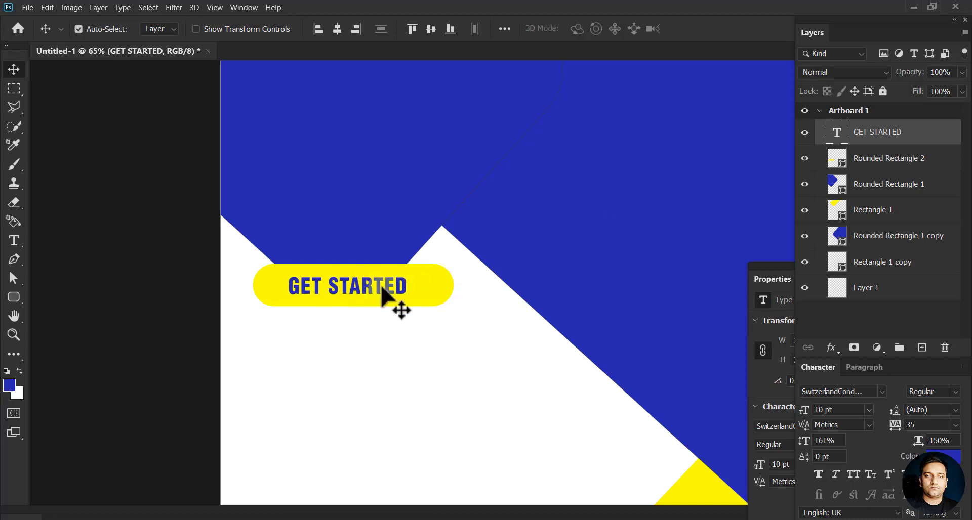
shift+click(892, 163)
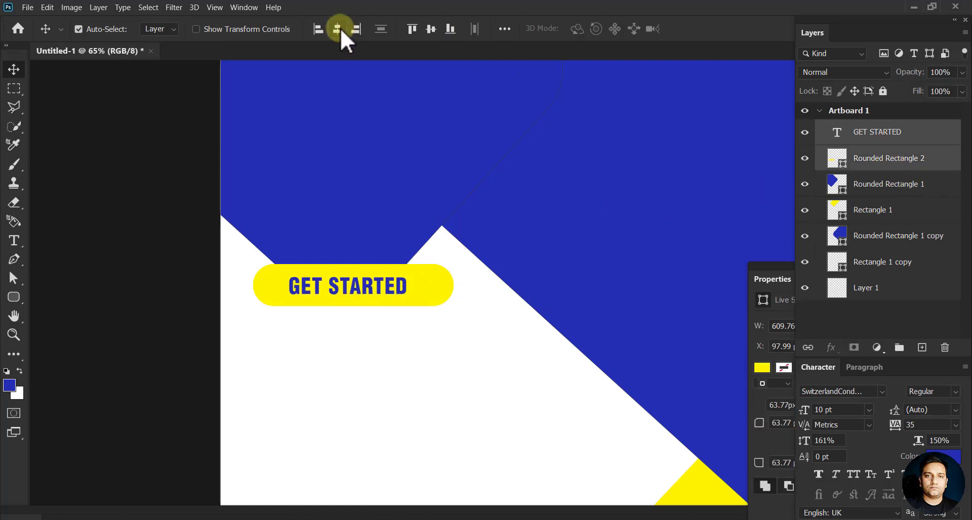
click(431, 29)
click(684, 242)
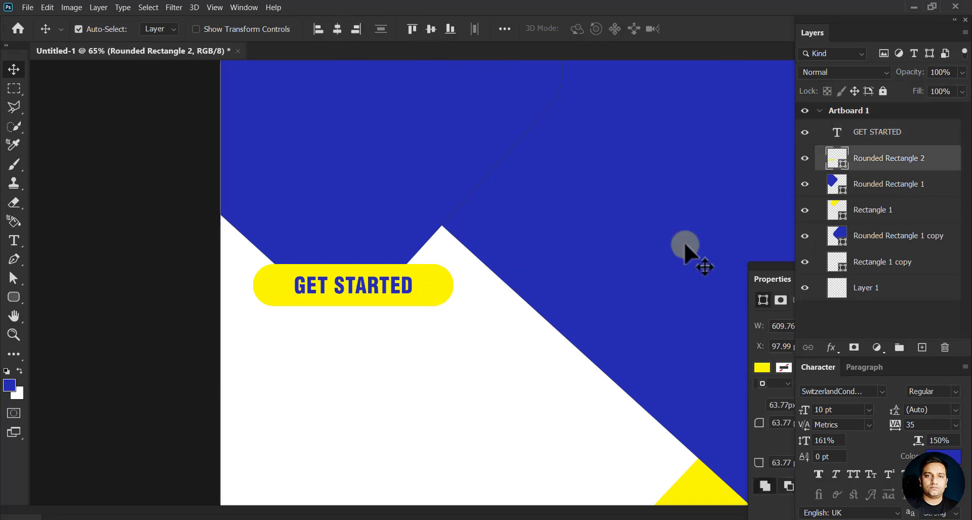
Step: Add a drop shadow to the pill: distance 10 px, spread 24%, size 10 px, opacity 23%
double_click(943, 169)
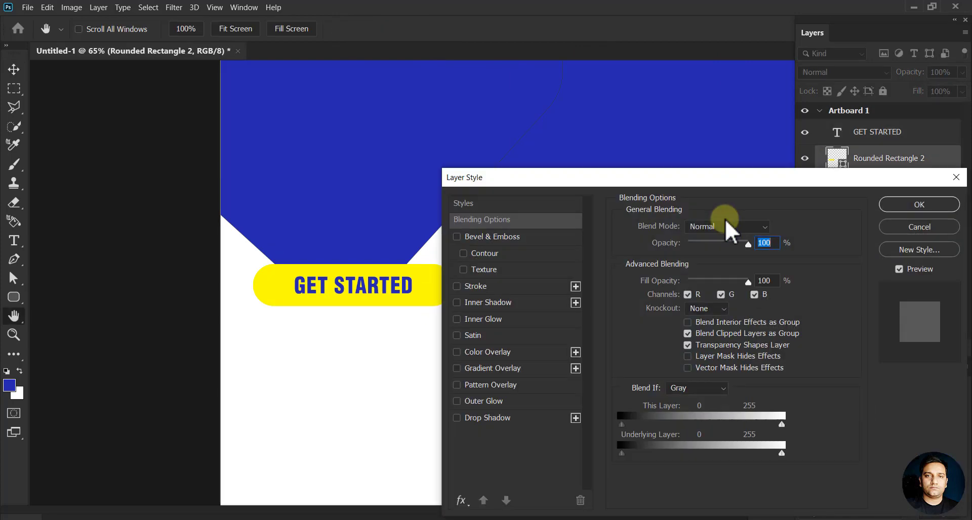
click(503, 418)
click(681, 323)
click(685, 288)
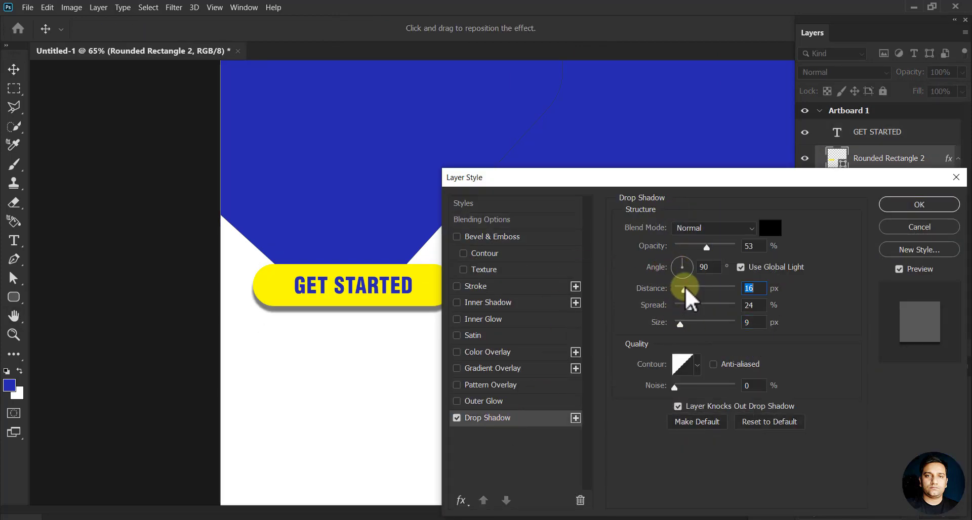
click(680, 323)
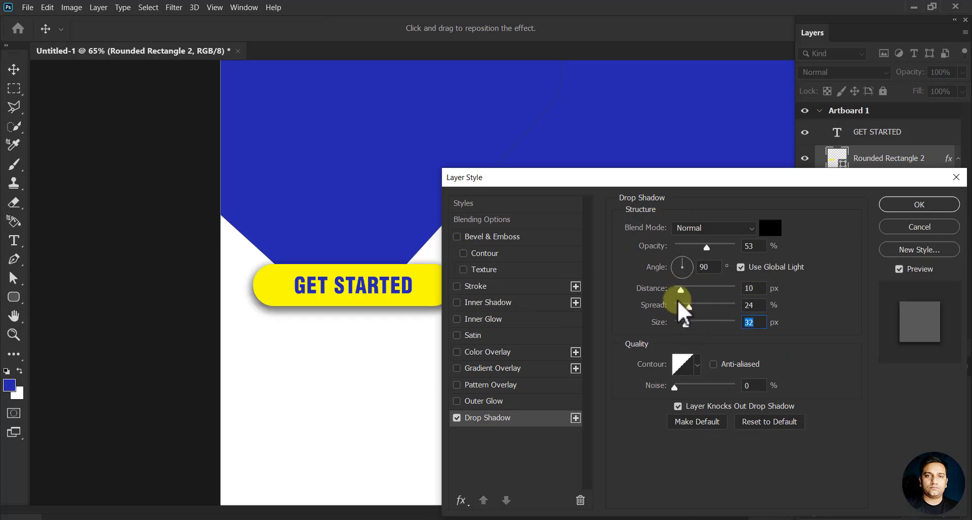
drag(685, 247, 688, 244)
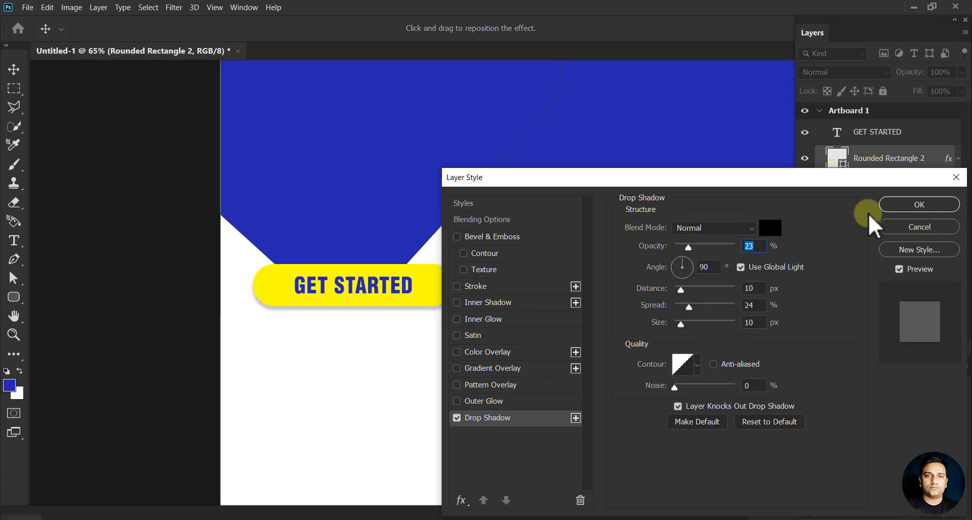
click(884, 206)
drag(511, 235, 451, 272)
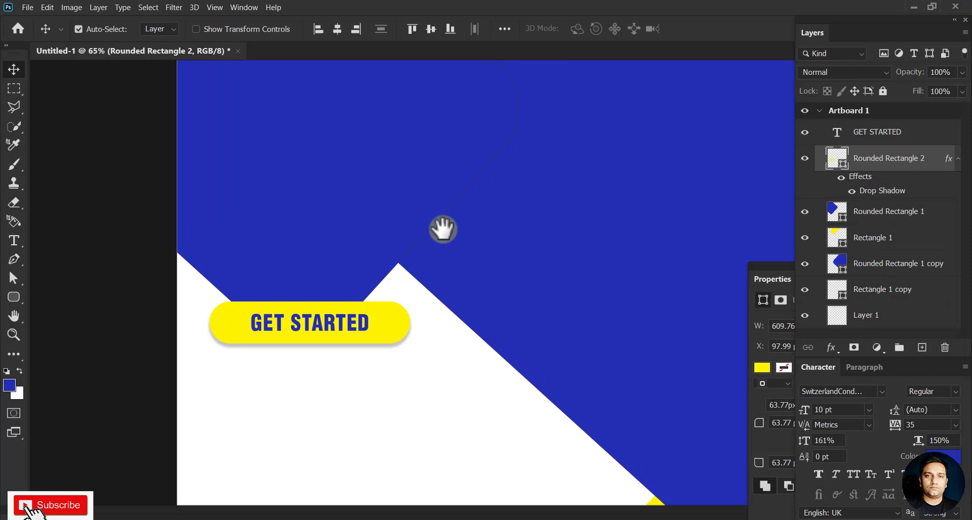
Step: Change the GET STARTED text colour to dark blue #161e8a
click(341, 326)
click(942, 456)
click(205, 374)
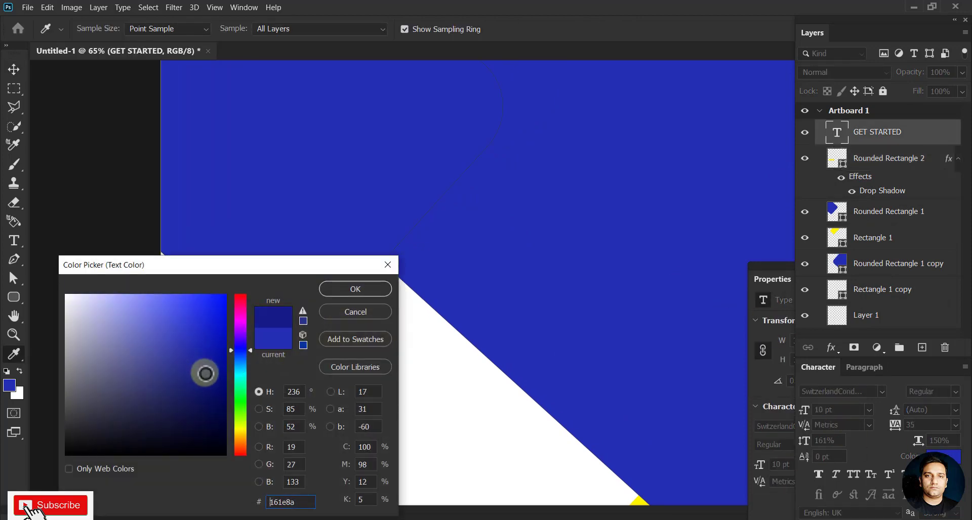
click(341, 299)
key(v)
key(ctrl+0)
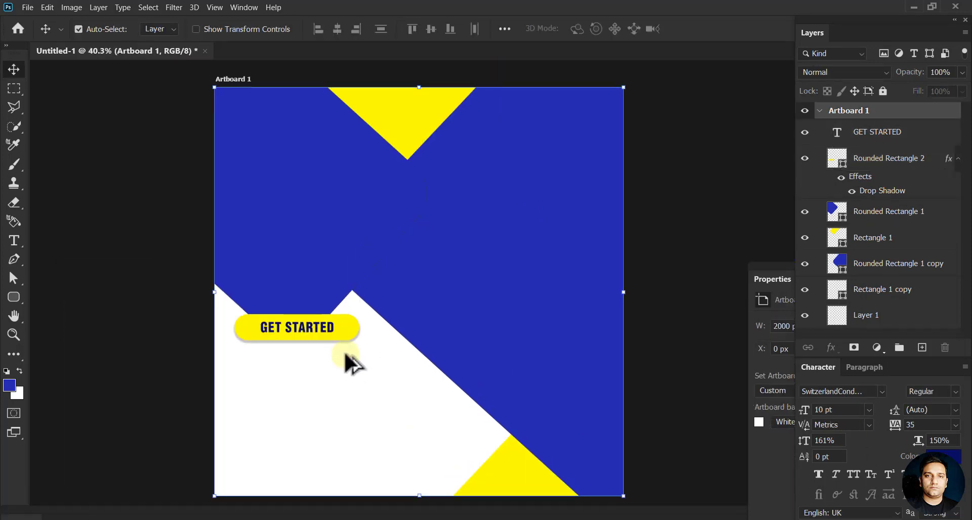
Step: Copy GET STARTED to the top, enlarge it 260%, and retype it as white 'Digital'
mouse_move(325, 412)
mouse_down()
mouse_move(321, 189)
mouse_move(461, 267)
mouse_up()
key(ctrl+t)
key(Return)
double_click(837, 157)
text(D)
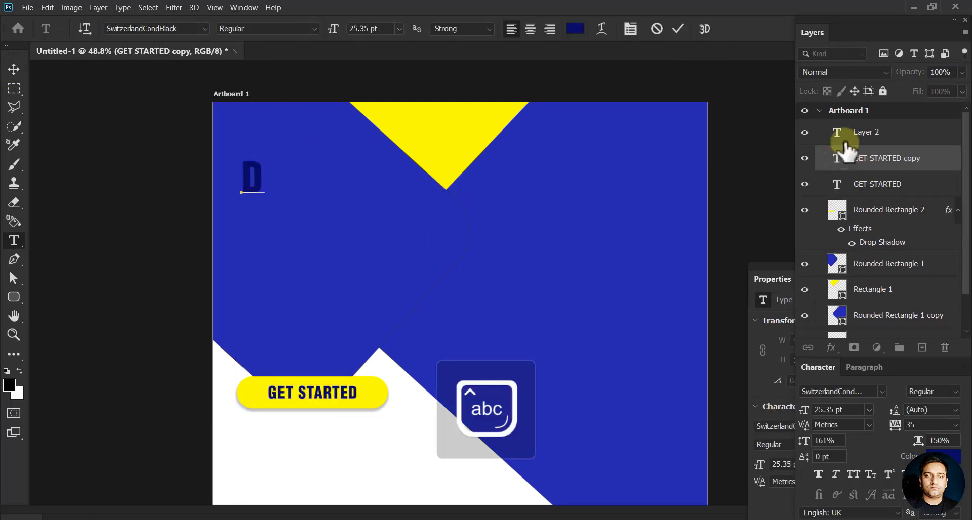
text(igital)
key(ctrl+a)
click(575, 28)
click(67, 288)
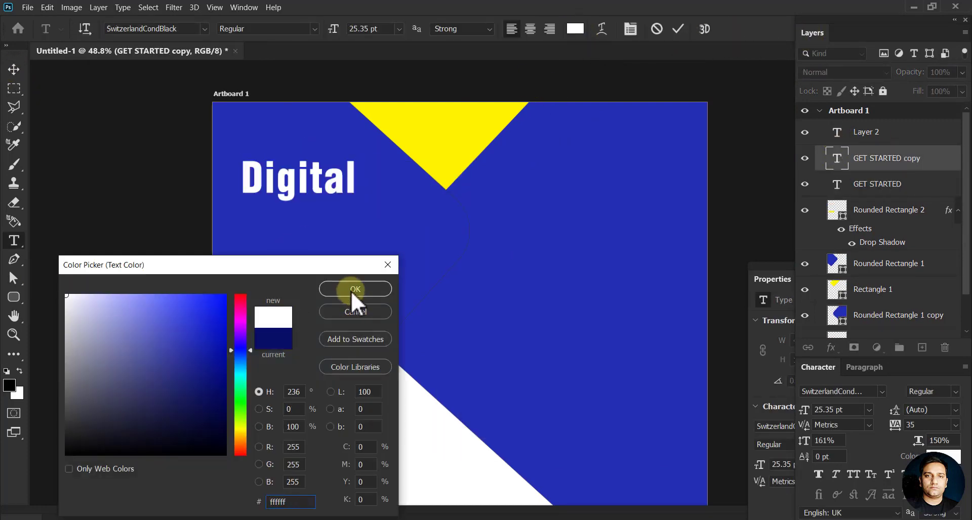
click(353, 292)
key(ctrl+Return)
key(v)
Step: Duplicate Digital onto the next line and retype it as yellow #fff300 'Marketing'
key(ctrl+t)
drag(301, 195, 298, 248)
click(729, 28)
double_click(837, 157)
text(Marketing)
key(ctrl+a)
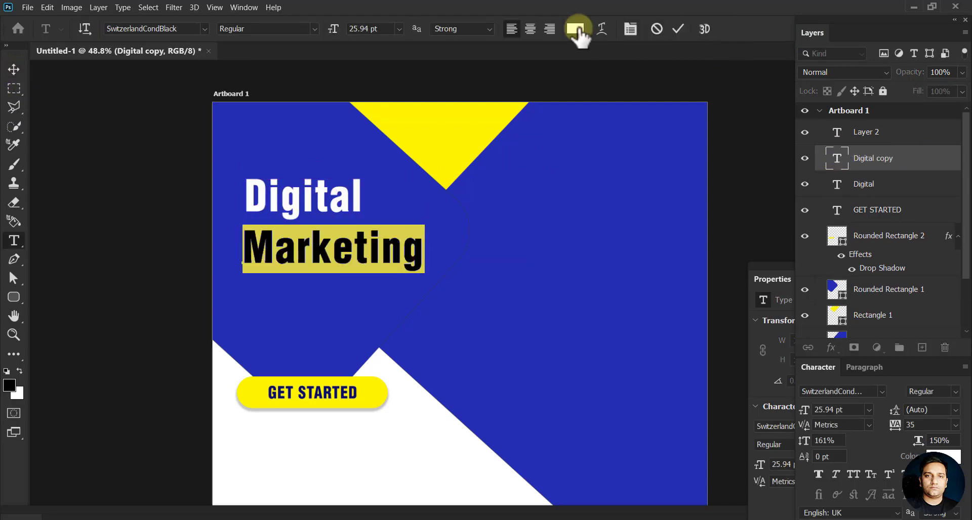
click(575, 28)
click(225, 295)
click(355, 289)
key(ctrl+Return)
key(v)
drag(325, 276, 326, 267)
Step: Duplicate Digital below Marketing and begin editing this third headline line
click(344, 205)
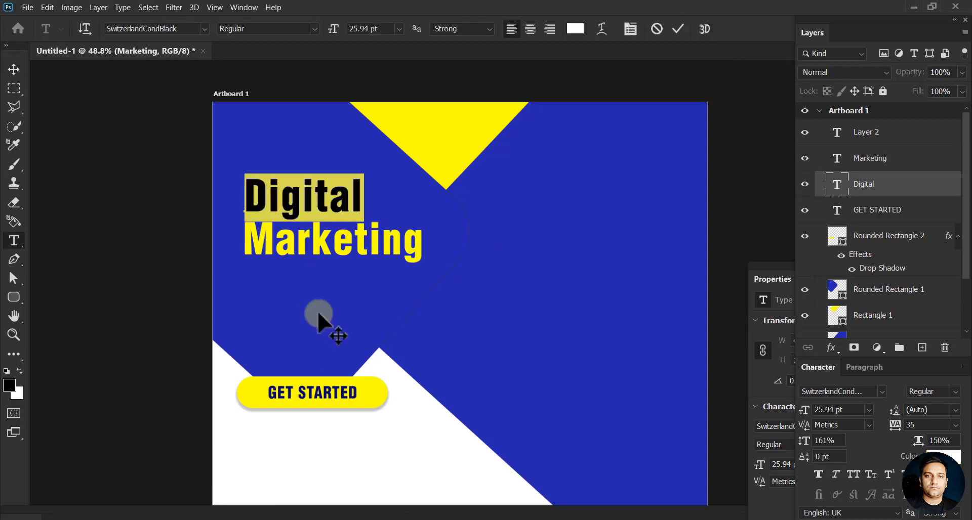
drag(284, 198, 283, 288)
double_click(837, 184)
Step: Finish typing Agency, align it with the lines above, and shrink it to a smaller preset size
text(Agency)
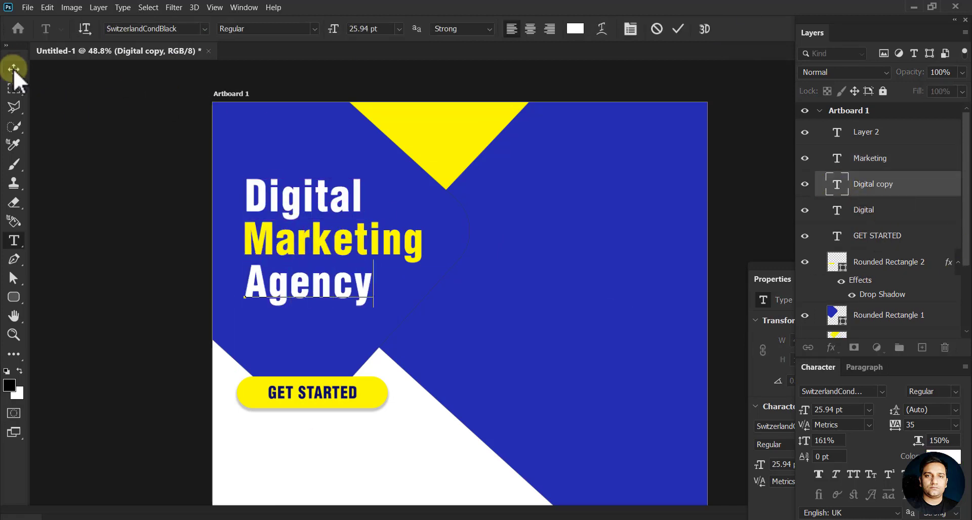
click(13, 70)
drag(785, 275, 731, 308)
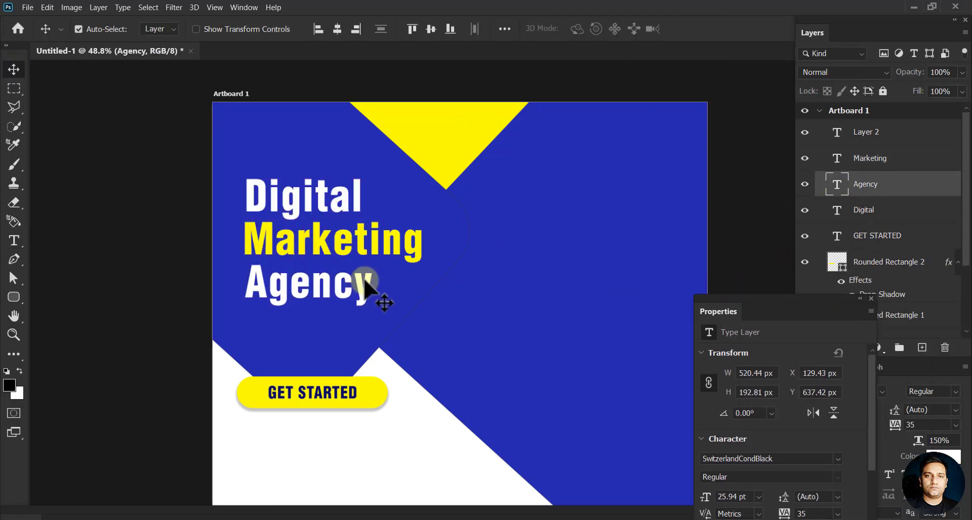
drag(370, 289, 364, 296)
drag(768, 305, 698, 223)
click(689, 416)
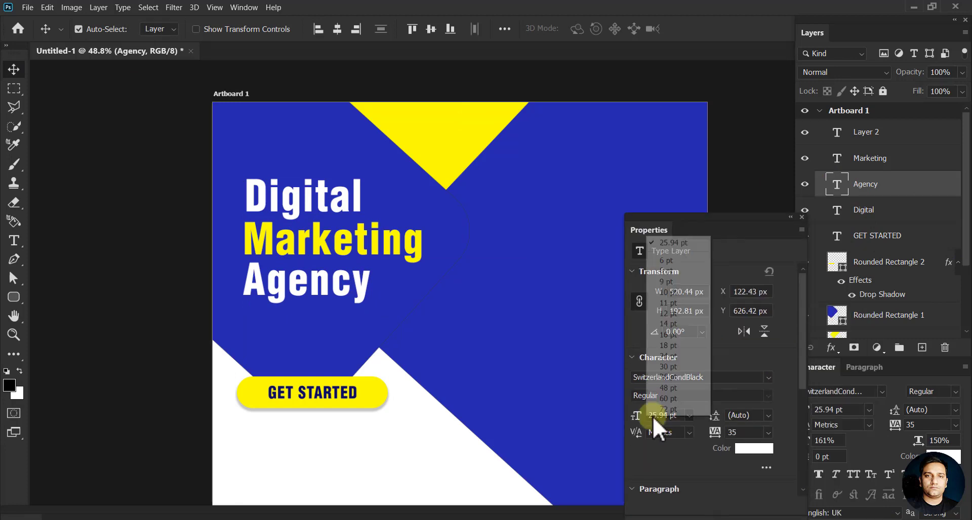
click(678, 365)
Step: Try 20 pt on Digital and undo it, then enlarge the Marketing line slightly
click(299, 210)
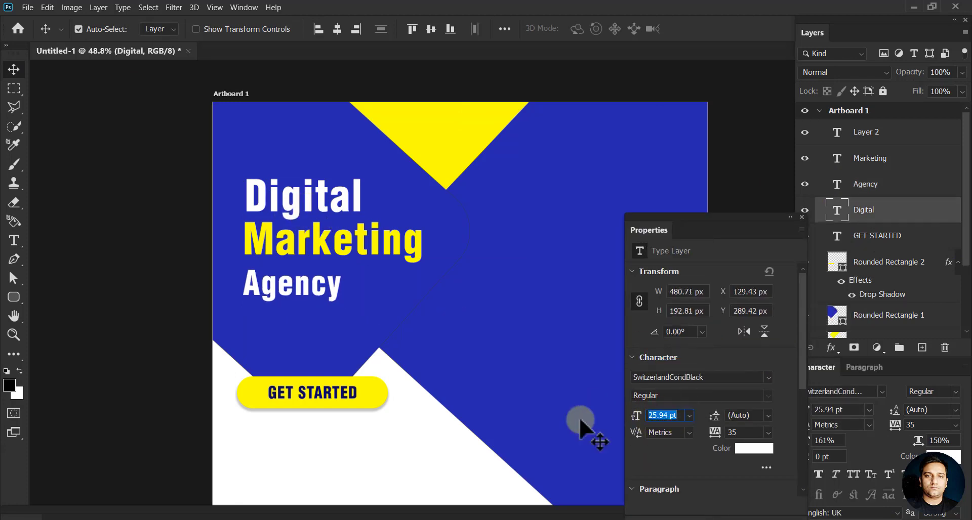
text(20)
key(Return)
key(ctrl+z)
key(ctrl+z)
click(322, 243)
key(ctrl+t)
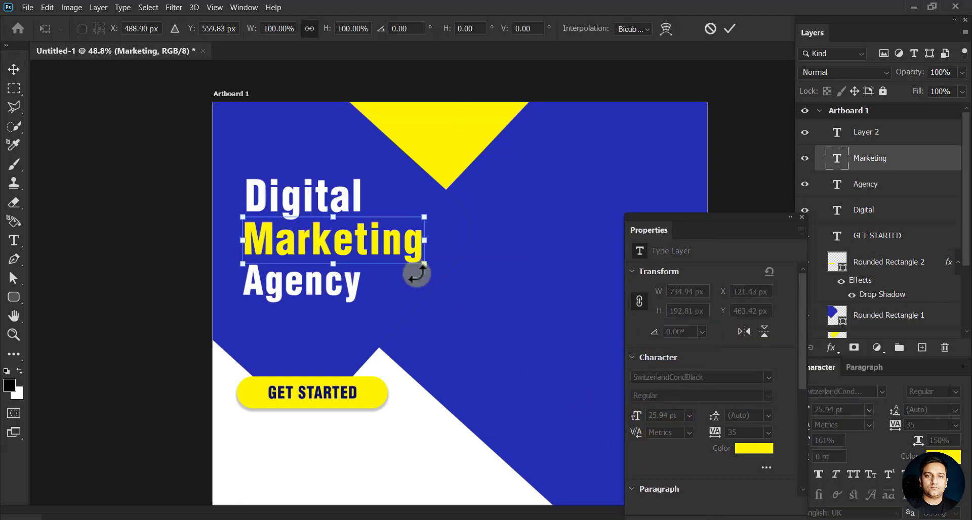
drag(424, 265, 438, 268)
click(729, 32)
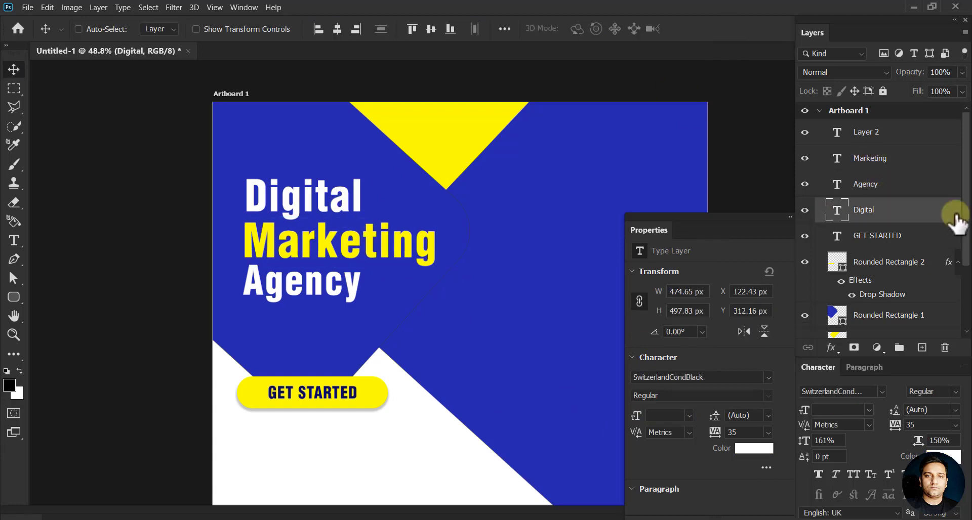
Step: Left-align the Digital, Marketing and Agency lines and scale them down together to about 87%
drag(954, 217, 499, 210)
click(499, 210)
click(356, 223)
click(870, 159)
shift+click(891, 212)
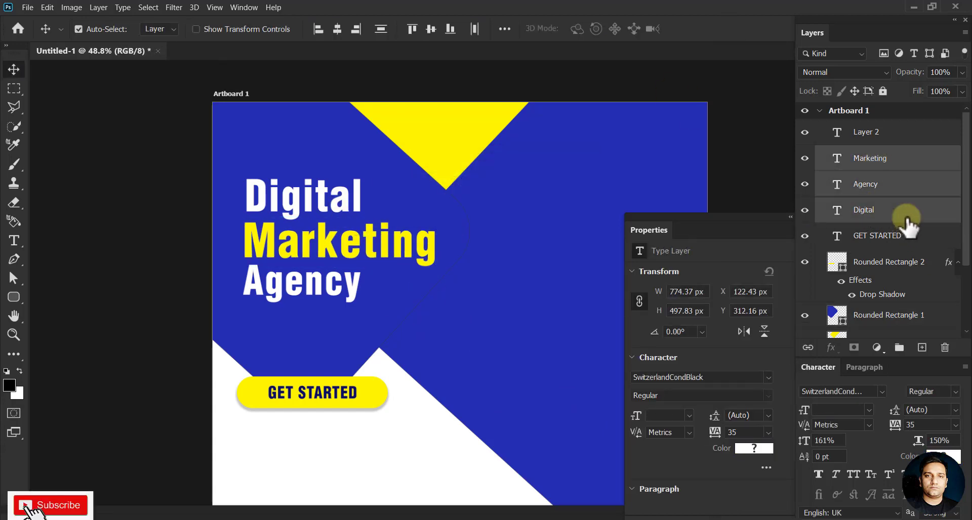
click(318, 29)
key(ctrl+t)
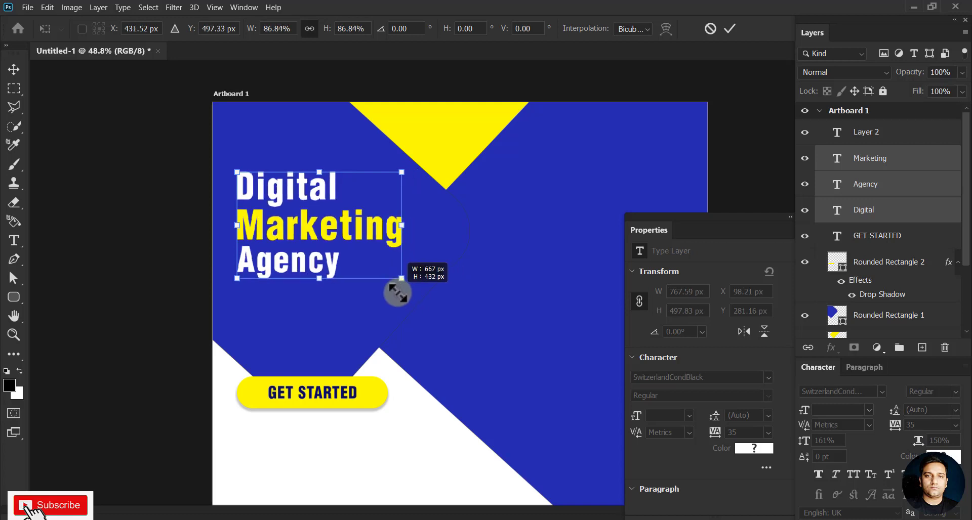
drag(426, 295, 403, 291)
click(659, 23)
click(117, 143)
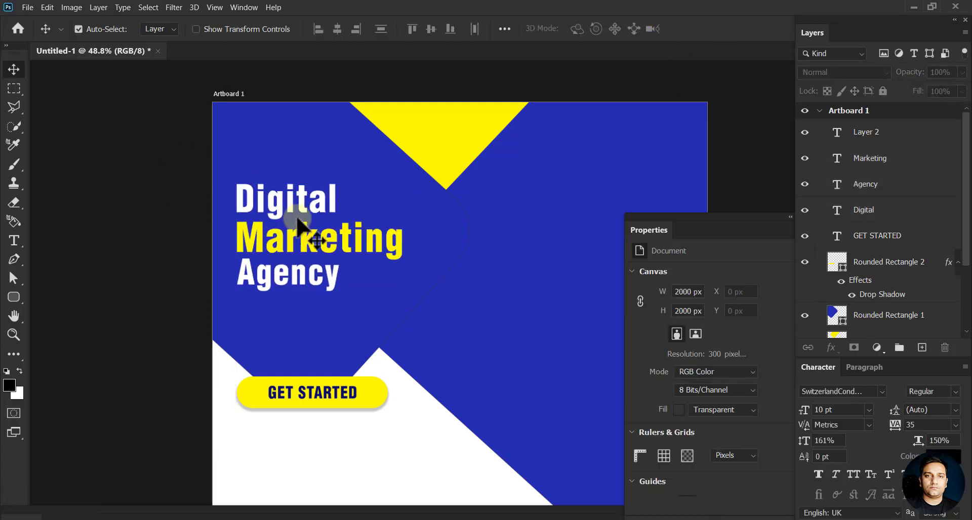
click(303, 389)
drag(299, 390, 290, 329)
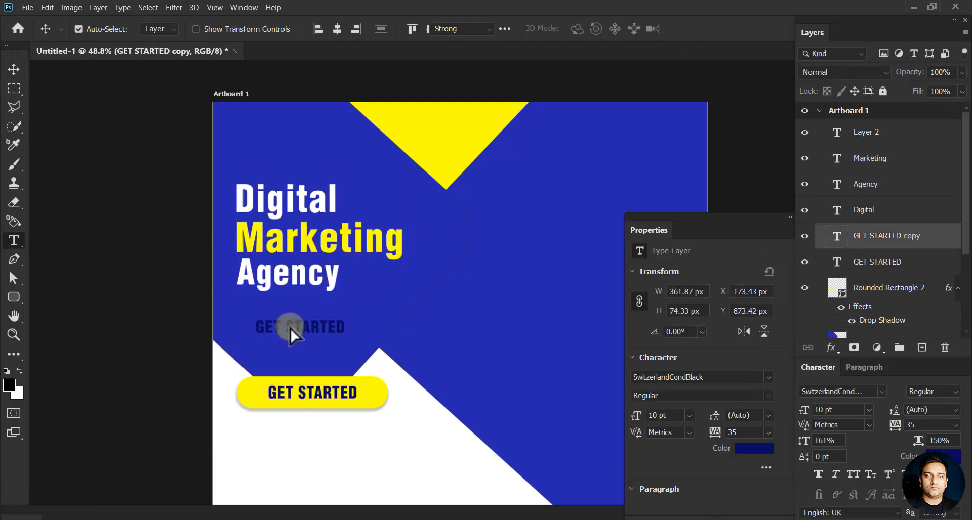
double_click(290, 326)
text(www.digitalmarketing.com)
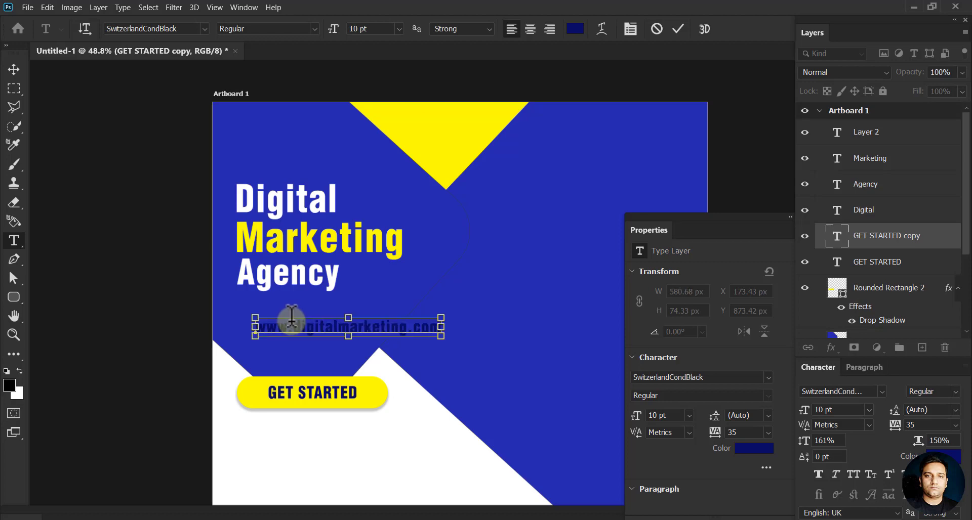
key(ctrl+a)
click(768, 377)
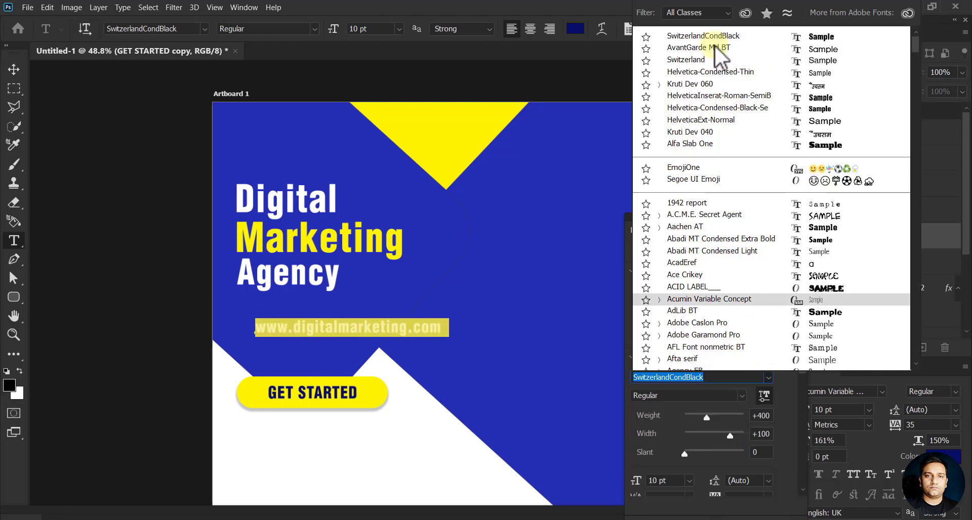
click(718, 59)
key(Return)
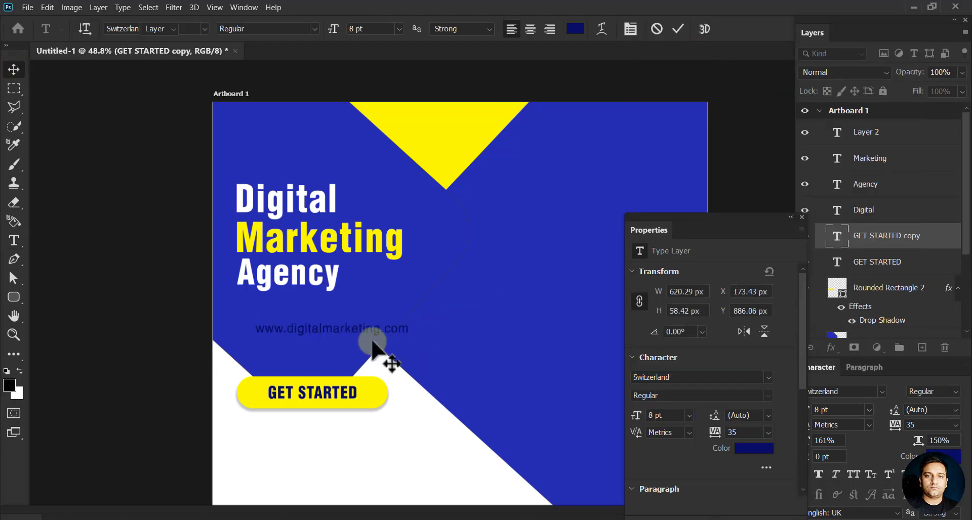
drag(349, 334, 332, 163)
Step: Make the web address white (#ffffff) and move it to the top-left corner at about 7 pt
click(575, 29)
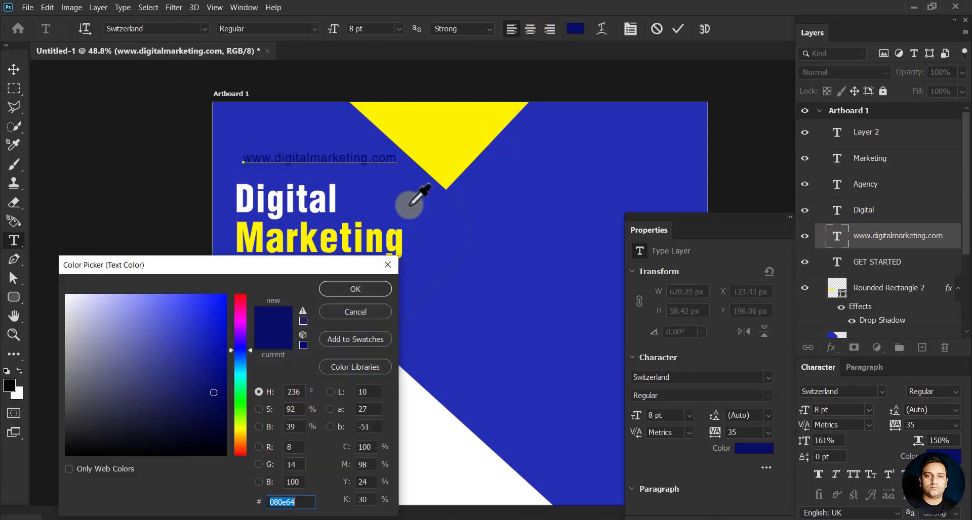
text(ffffff)
click(351, 289)
click(13, 69)
mouse_move(345, 163)
mouse_down()
mouse_move(321, 121)
mouse_move(356, 121)
mouse_up()
key(ctrl+t)
key(Return)
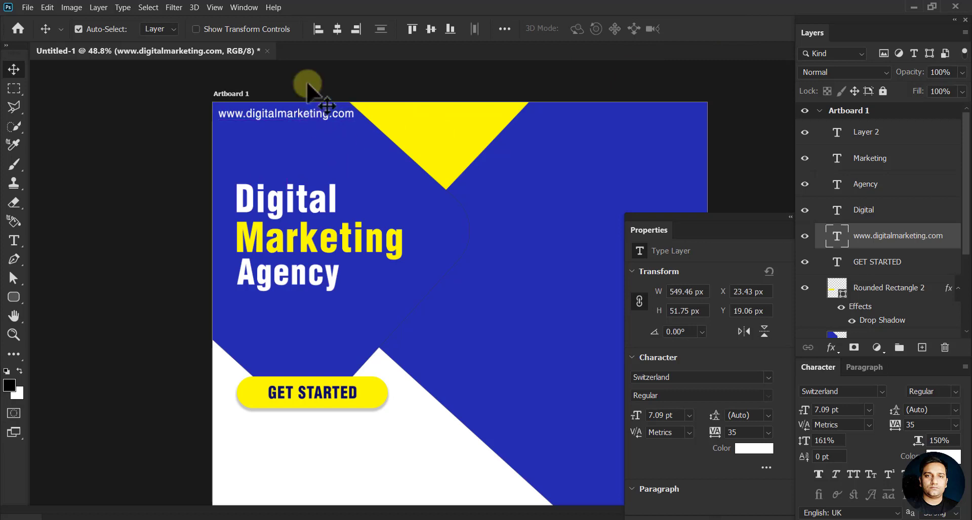
Step: Nudge the GET STARTED button right and down, and enlarge the three headline lines to about 104%
click(365, 358)
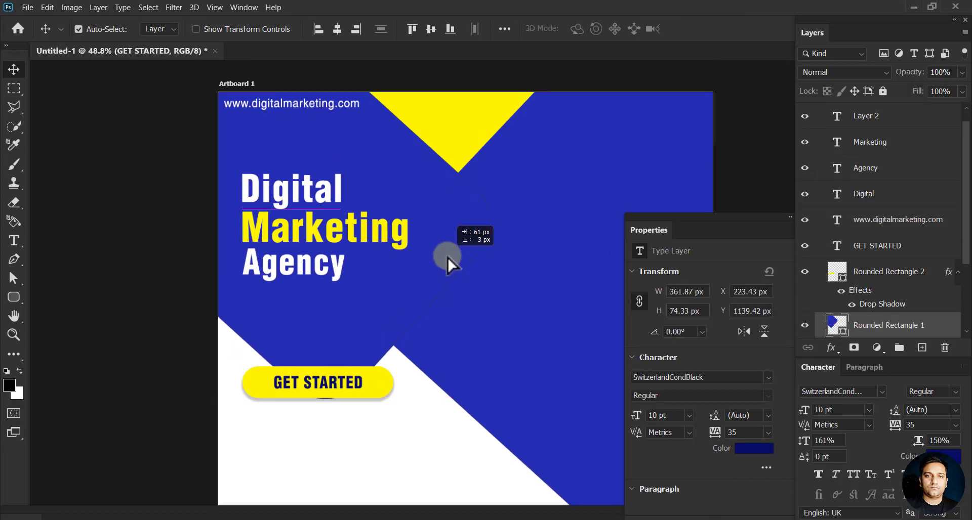
drag(383, 387, 397, 393)
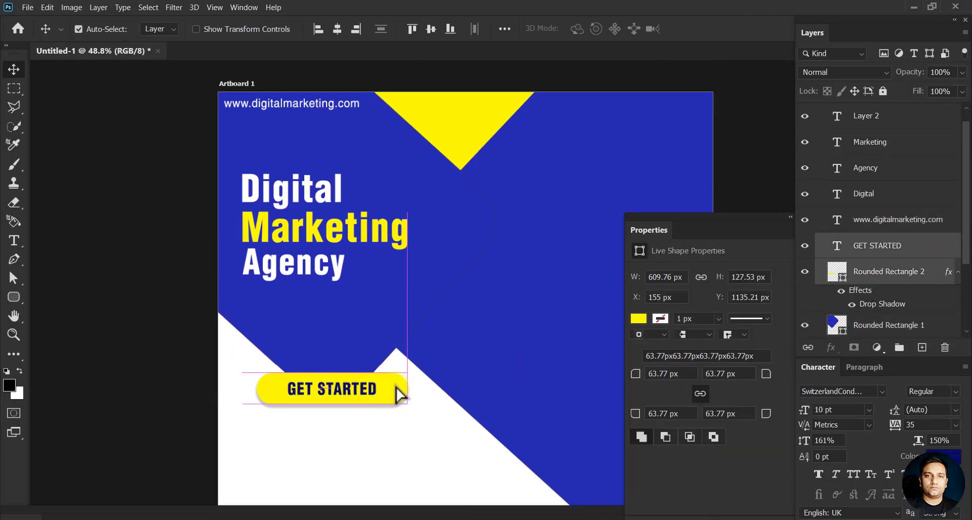
click(866, 167)
click(863, 193)
shift+click(870, 141)
key(ctrl+t)
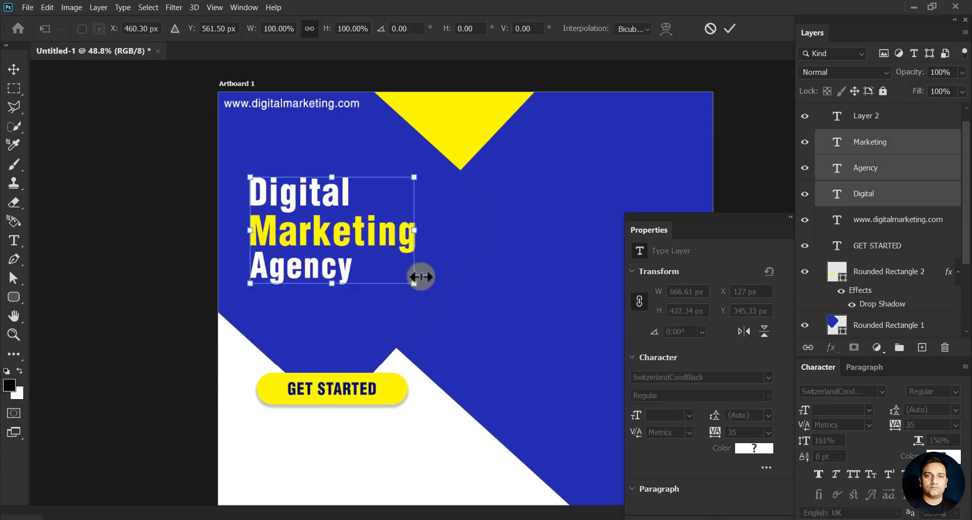
drag(423, 275, 421, 288)
click(729, 28)
Step: Select the web address line and pan to show more of the artboard
scroll(336, 227, up, 3)
double_click(354, 194)
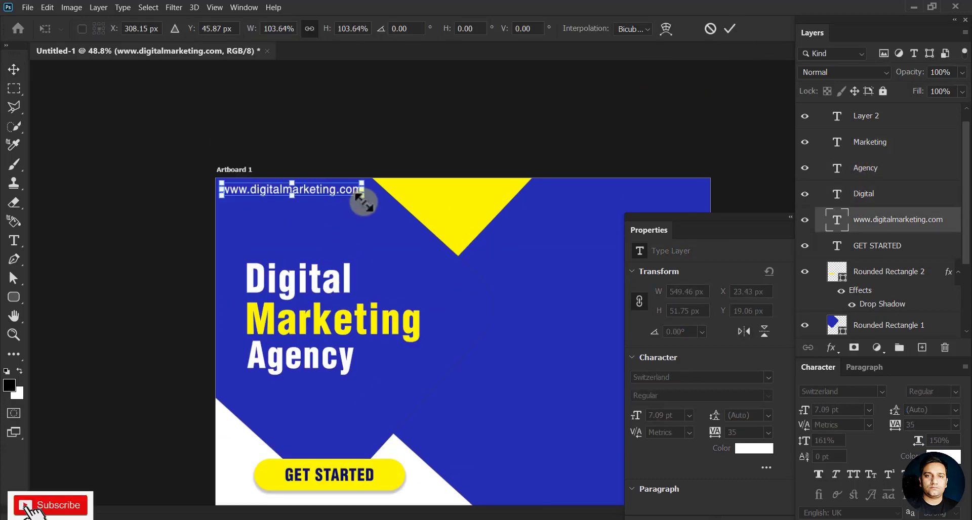
key(Escape)
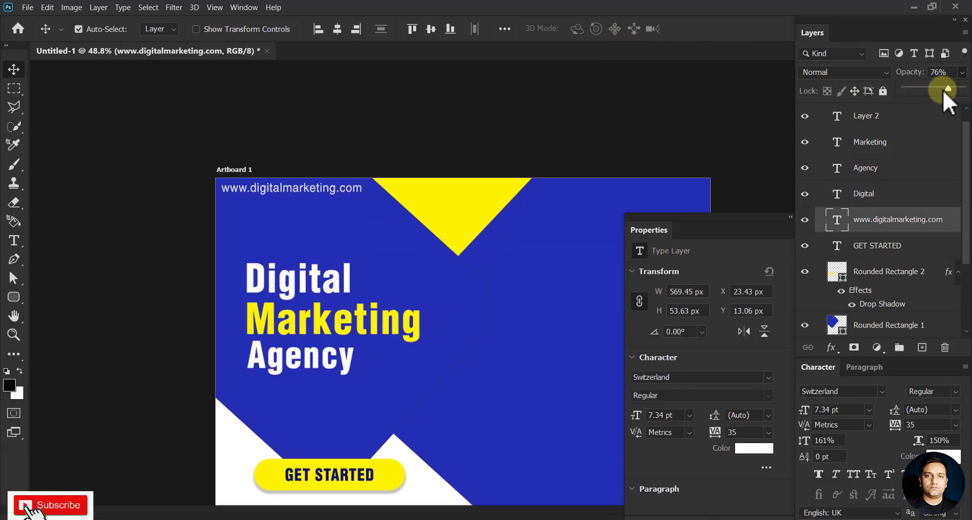
drag(471, 297, 302, 268)
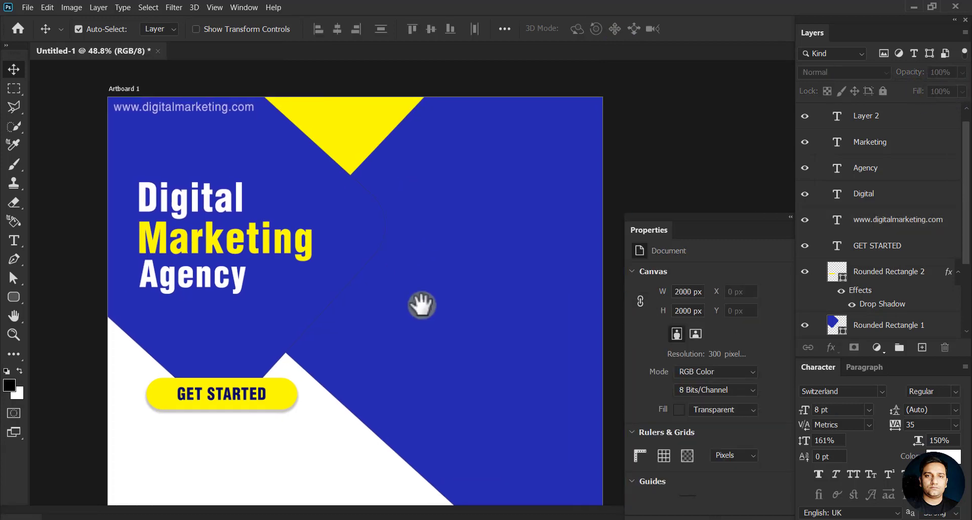
Step: Duplicate GET STARTED lower as 'call to find our more' in light grey colour 080
click(259, 296)
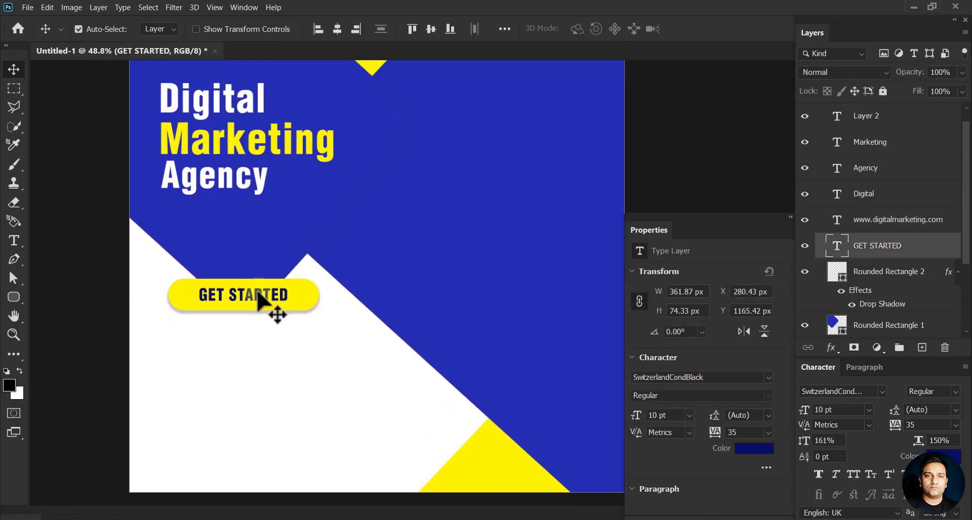
drag(259, 296, 249, 435)
double_click(837, 245)
text(call to find)
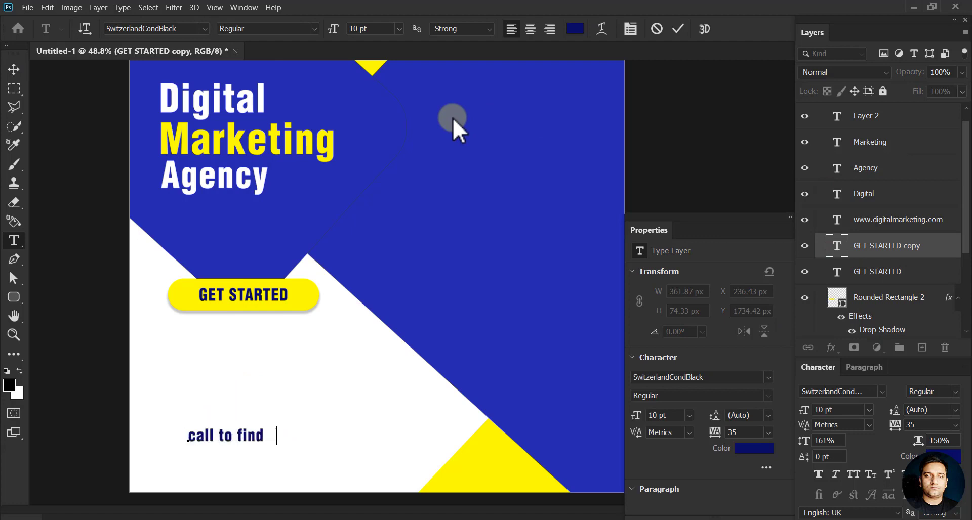
text(our more)
key(ctrl+a)
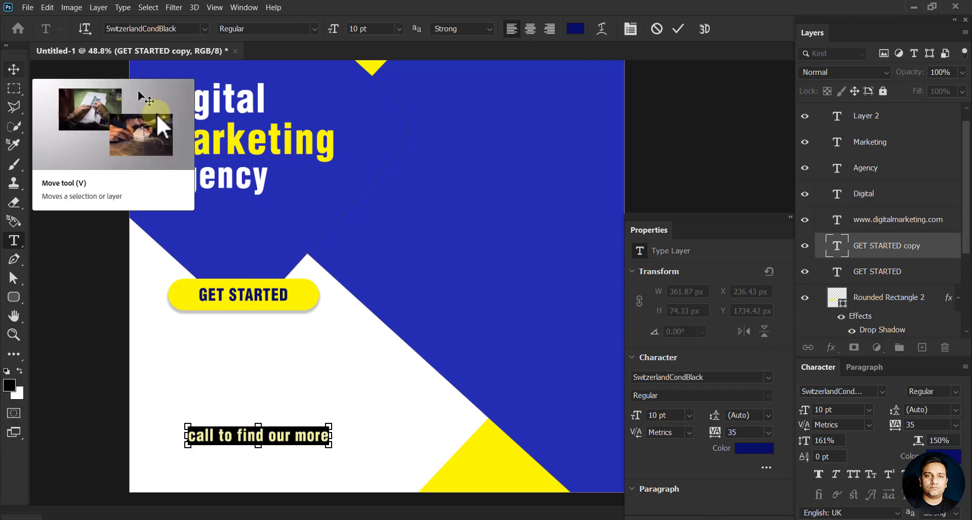
click(575, 28)
text(0)
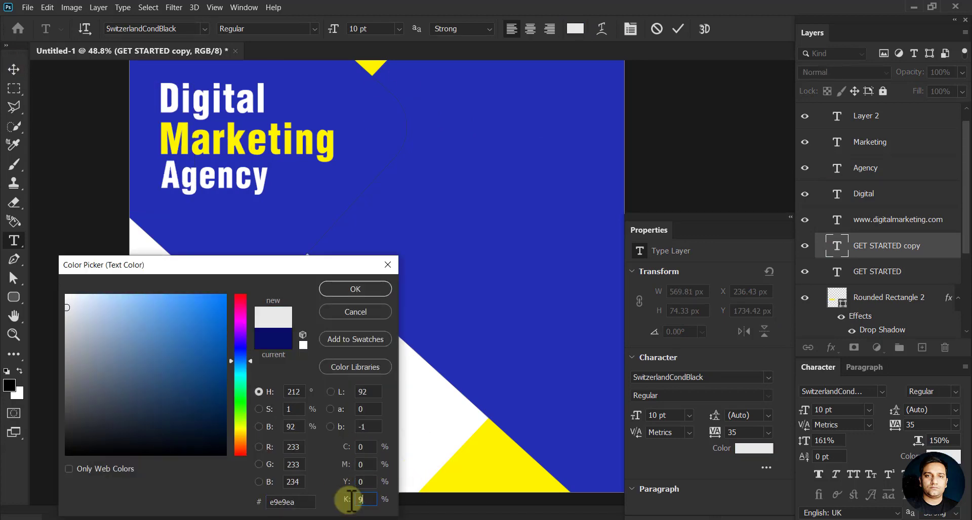
text(80)
click(355, 289)
click(13, 69)
Step: Set the 'call to find our more' line to the Switzerland font
double_click(204, 430)
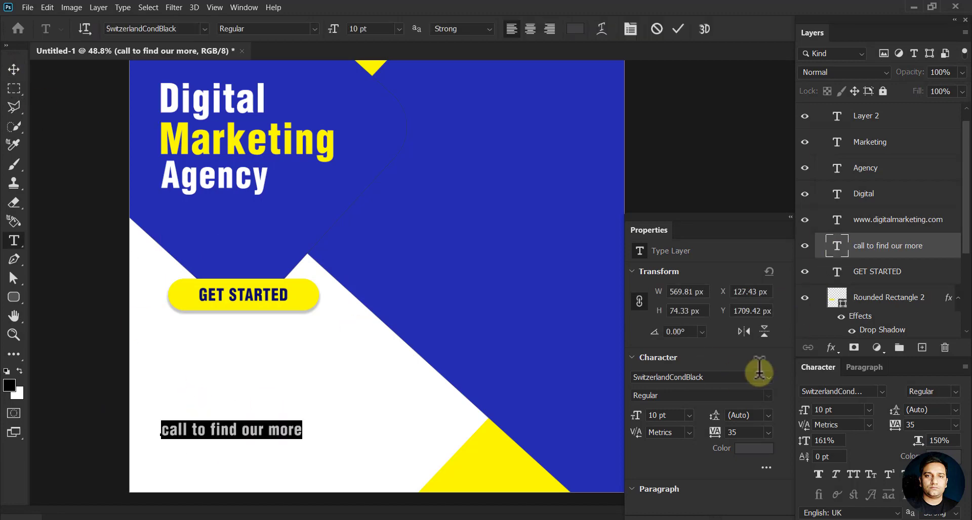
click(698, 378)
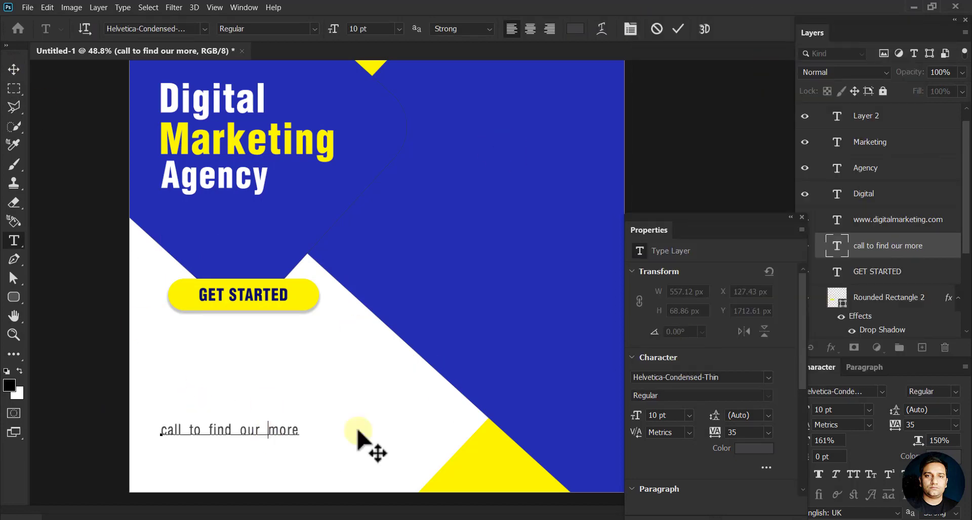
click(767, 378)
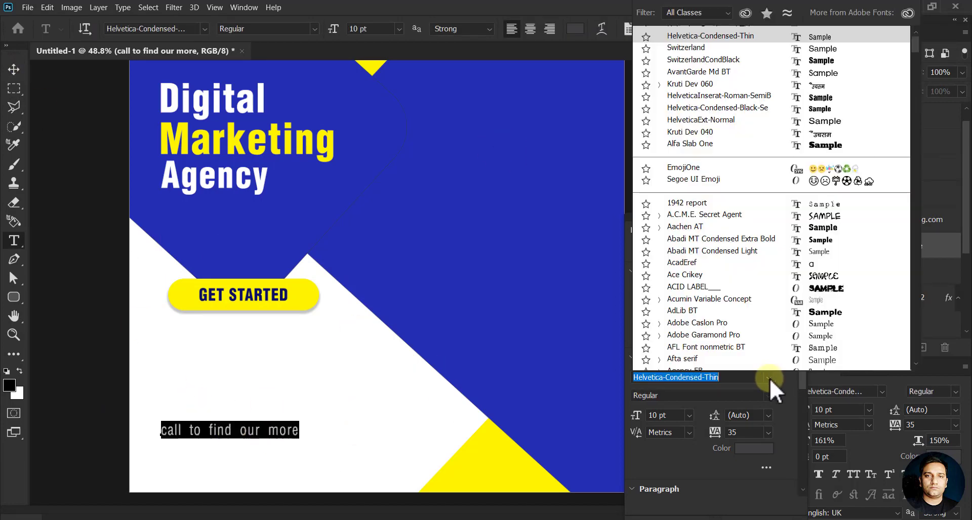
click(746, 48)
key(ctrl+Return)
key(v)
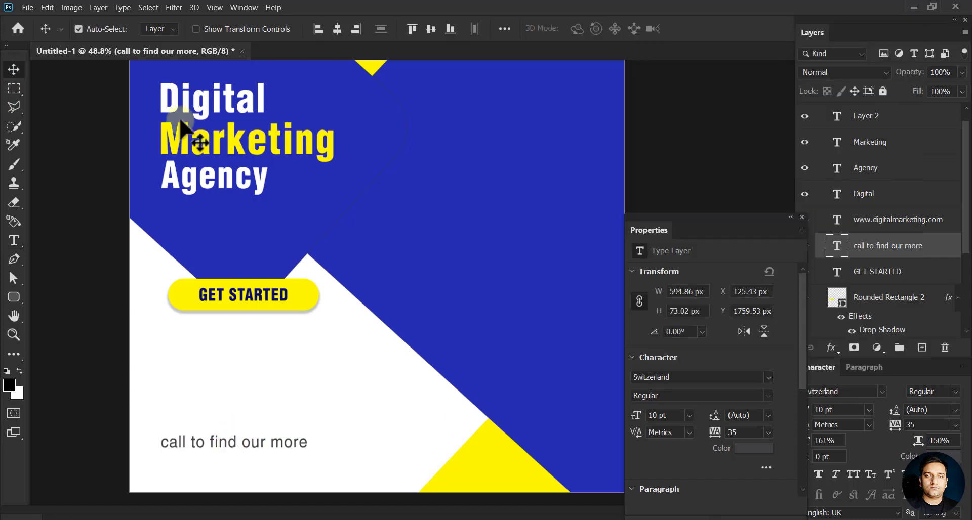
double_click(217, 273)
alt+drag(238, 303, 207, 476)
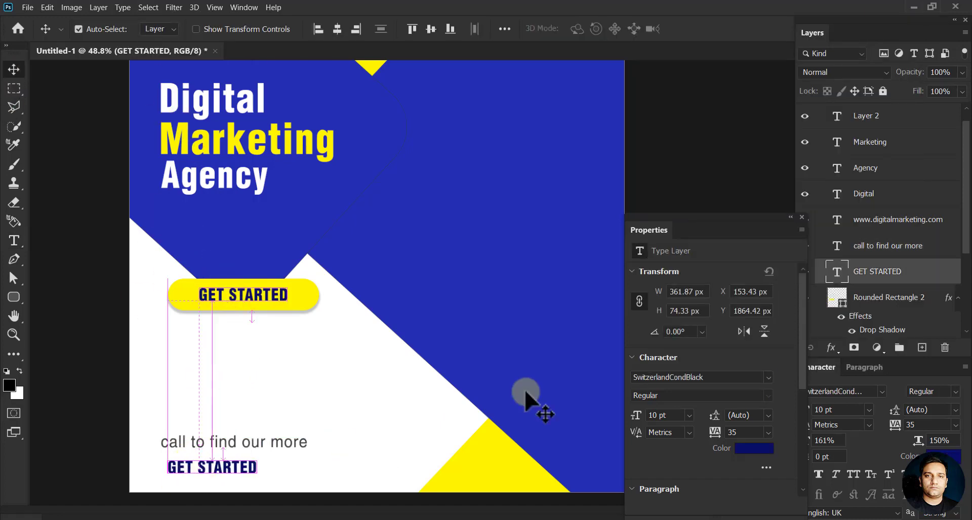
click(838, 273)
double_click(838, 274)
click(754, 448)
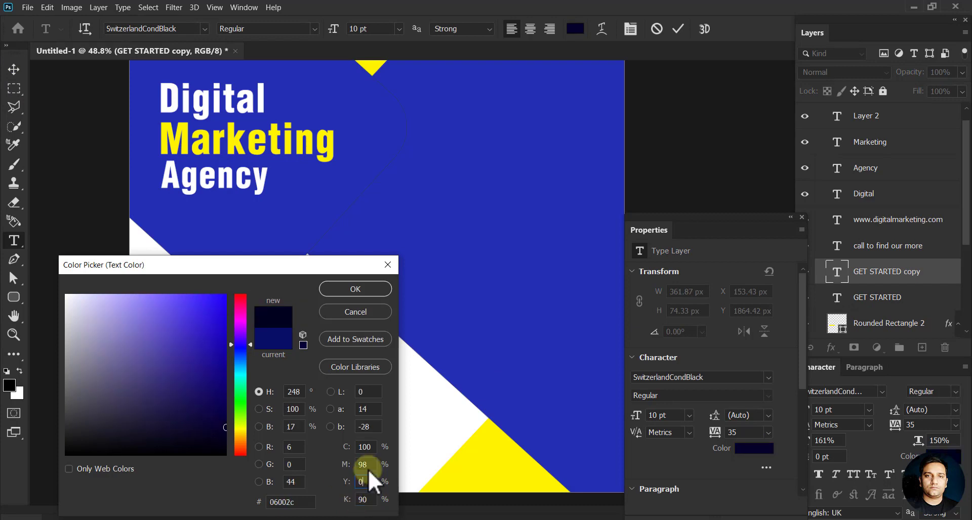
click(354, 294)
text(000 1234 567)
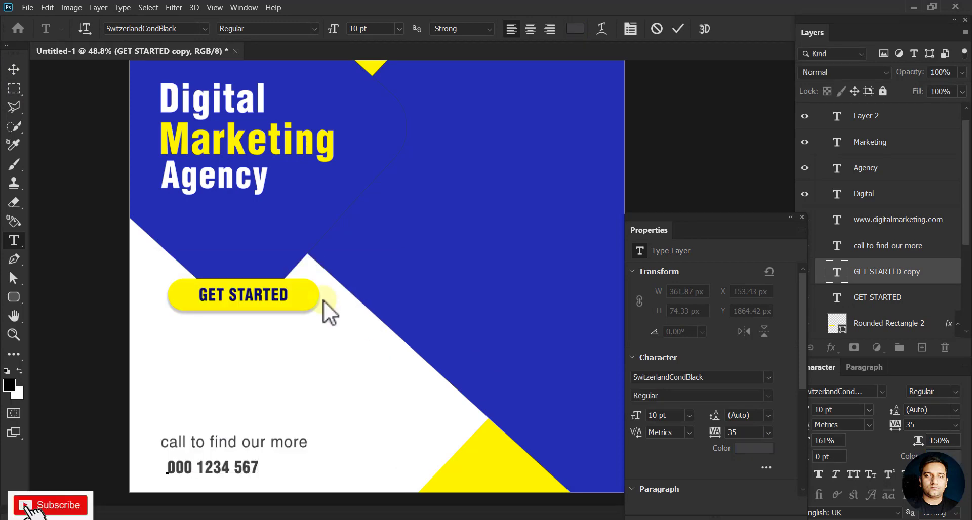
text(8)
key(ctrl+Return)
key(v)
mouse_move(256, 466)
mouse_down()
mouse_move(250, 455)
mouse_move(243, 467)
mouse_up()
Step: Scale the call line down and move it with the phone number slightly right
click(283, 443)
key(ctrl+t)
drag(308, 450, 276, 449)
click(716, 28)
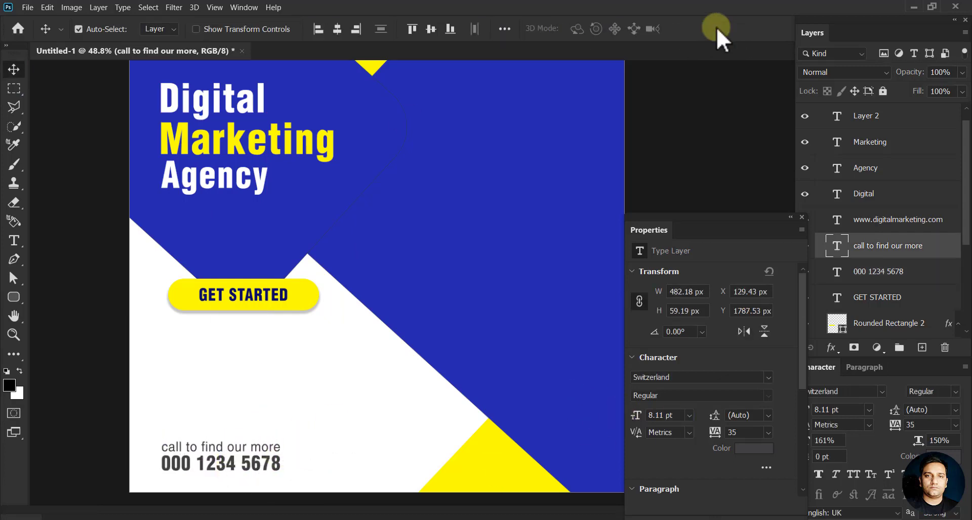
shift+click(253, 463)
drag(256, 470, 292, 467)
Step: Draw a small yellow-filled circle with the Ellipse Tool in the white area
click(177, 399)
click(14, 297)
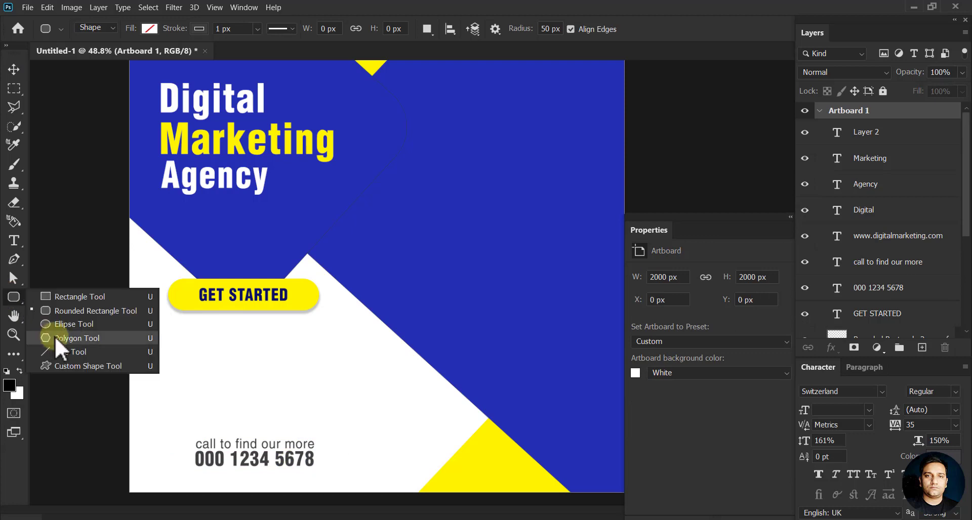
click(59, 324)
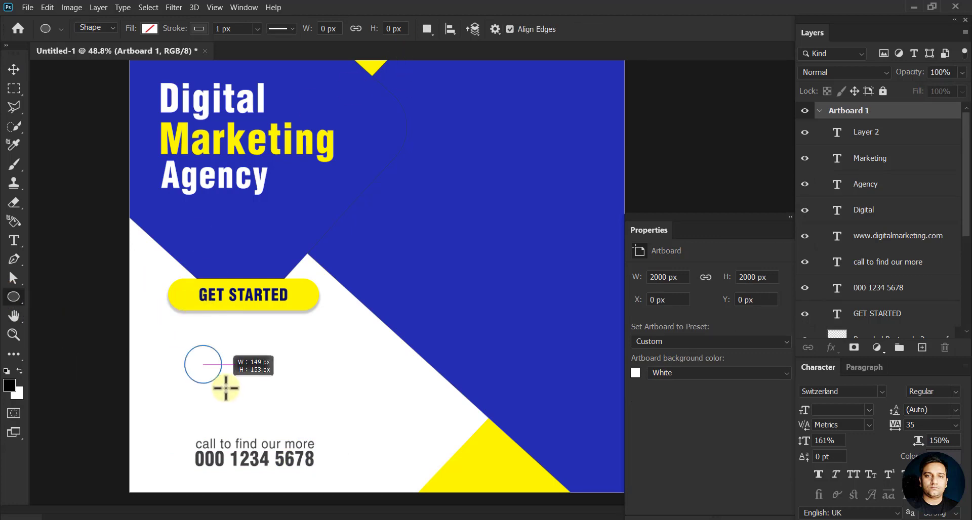
drag(226, 389, 218, 380)
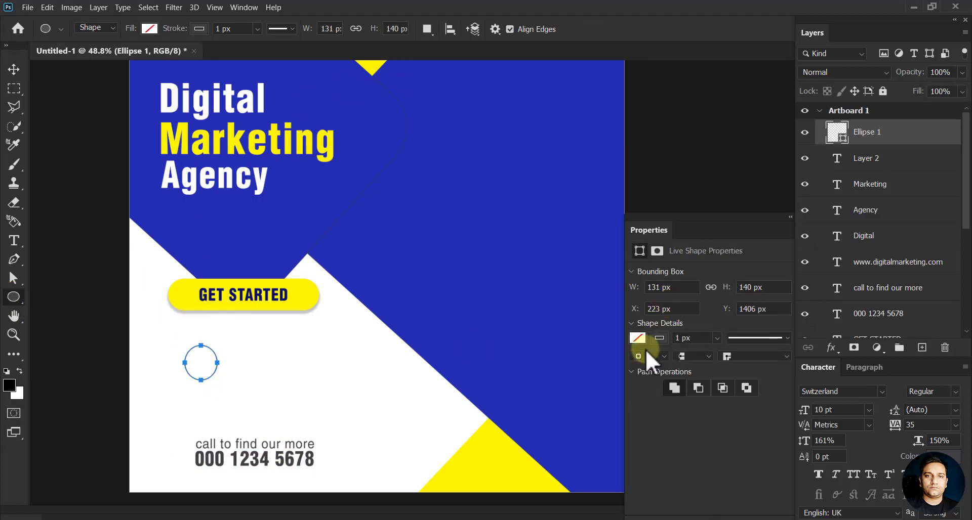
click(637, 338)
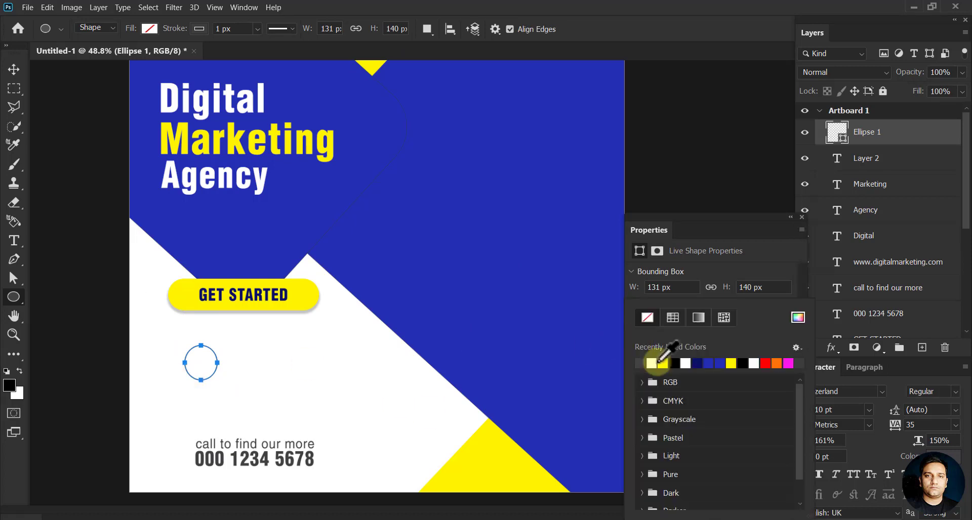
click(666, 362)
Step: Move the yellow circle down beside the phone number and remove its outline
click(13, 69)
mouse_move(227, 373)
mouse_down()
mouse_move(210, 392)
mouse_move(183, 469)
mouse_up()
click(667, 339)
click(648, 318)
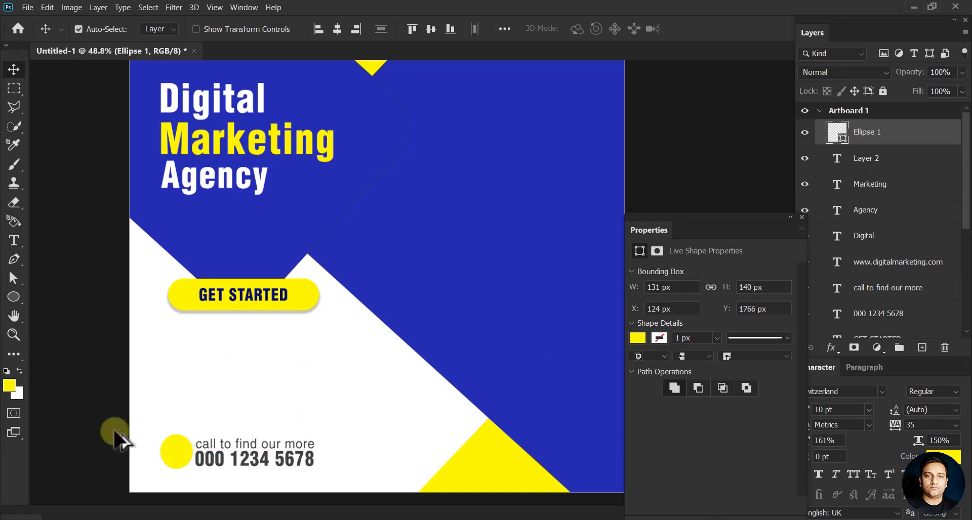
Step: Shrink the yellow circle to about 108 × 116 px and nudge it right
scroll(187, 470, up, 3)
scroll(187, 470, up, 2)
key(ctrl+t)
drag(214, 369, 200, 374)
drag(166, 419, 177, 420)
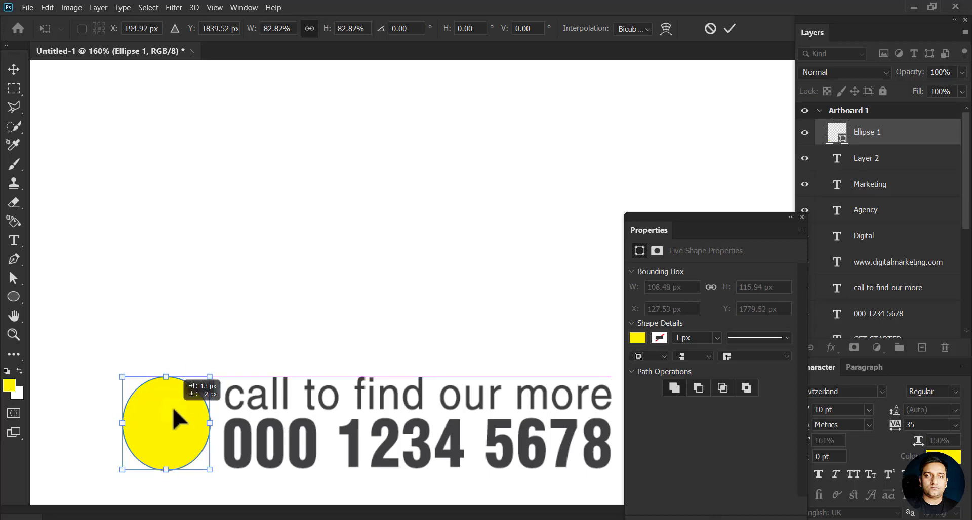
key(Return)
scroll(304, 314, down, 5)
scroll(273, 311, up, 3)
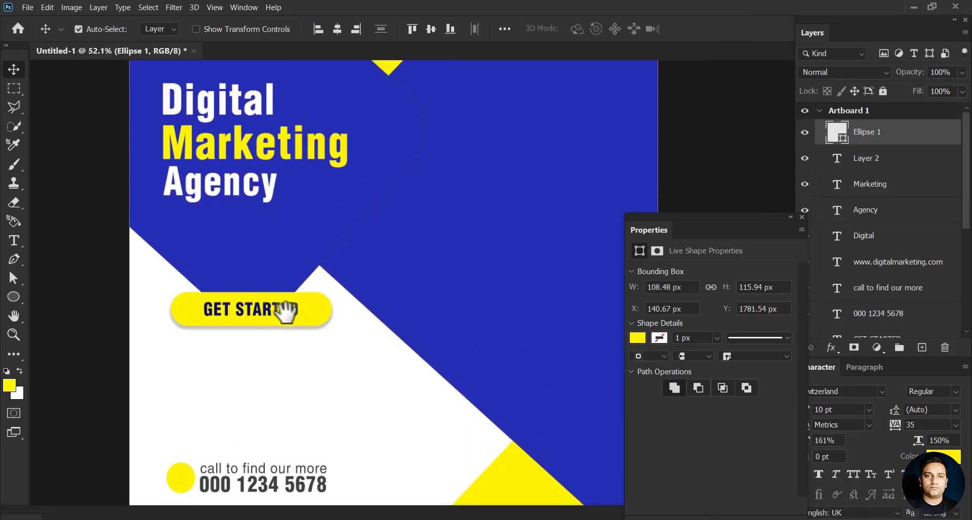
scroll(268, 314, up, 3)
scroll(253, 254, up, 2)
Step: Scale the website address down, nudge it right, and adjust its layer opacity
click(277, 205)
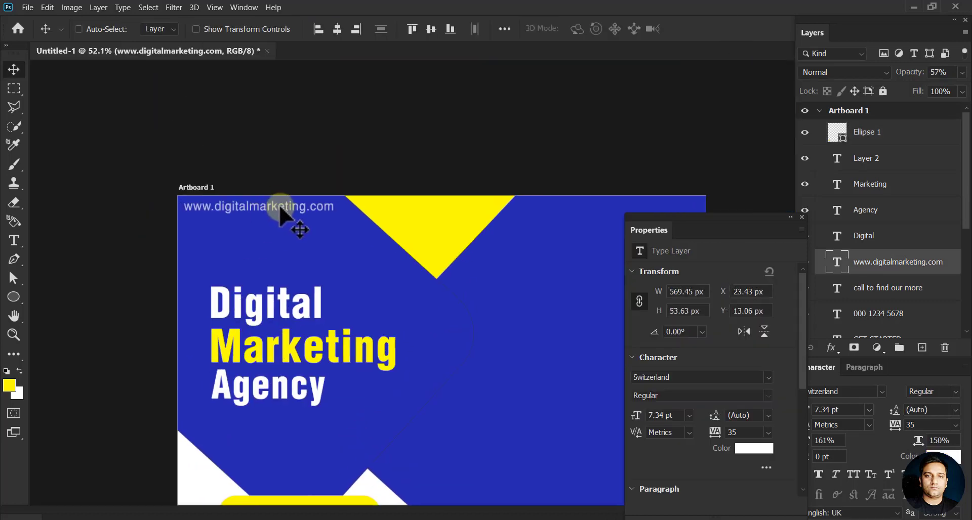
key(ctrl+t)
scroll(263, 212, up, 3)
scroll(252, 216, up, 2)
drag(485, 227, 425, 210)
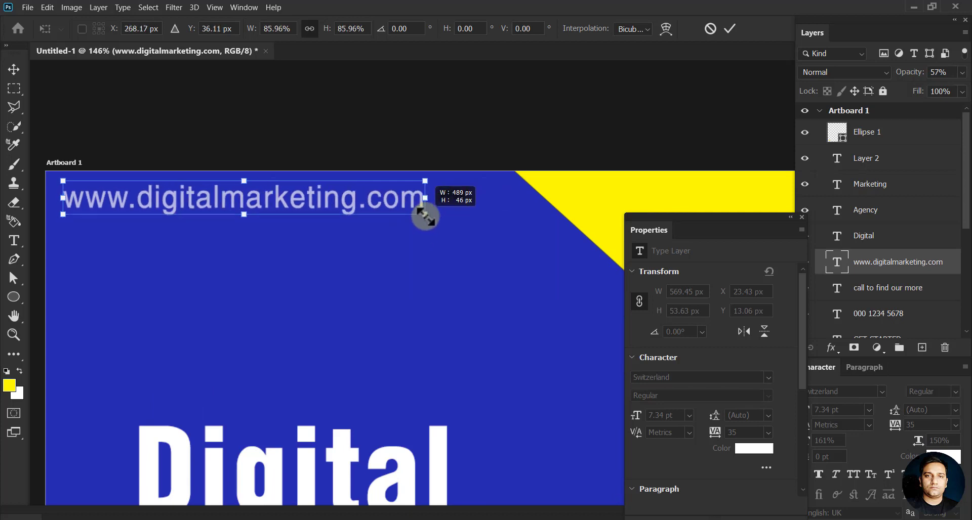
click(729, 28)
key(shift+Right)
key(shift+Right)
key(shift+Right)
click(961, 73)
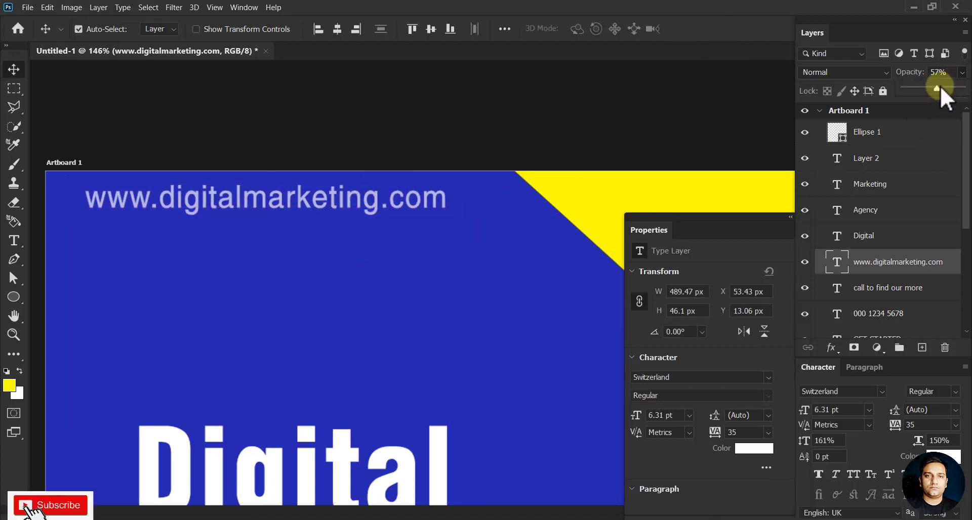
Step: Recolour the website address yellow and move it to the right
double_click(838, 263)
click(575, 28)
click(592, 182)
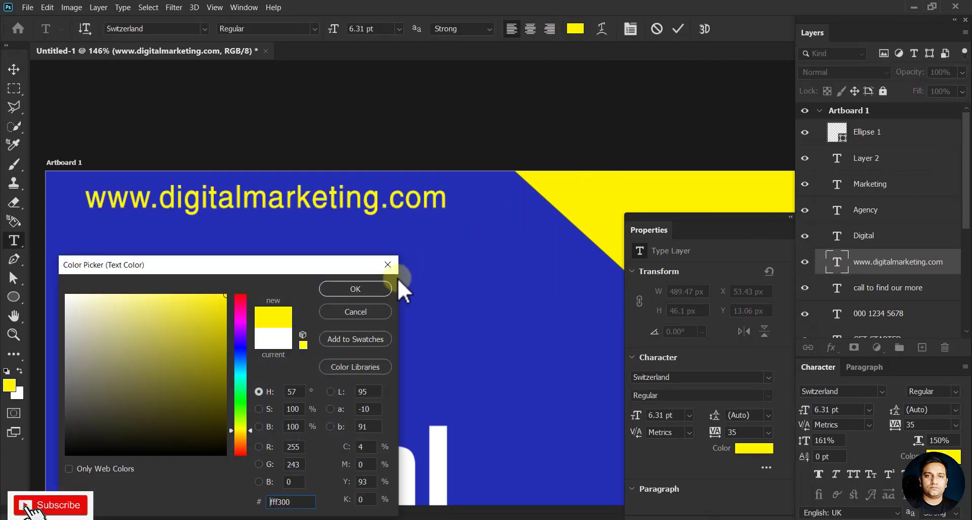
click(353, 286)
click(13, 70)
mouse_move(88, 204)
mouse_down()
mouse_move(199, 214)
mouse_move(178, 217)
mouse_up()
Step: Draw a small yellow dot with no outline before the address
click(14, 297)
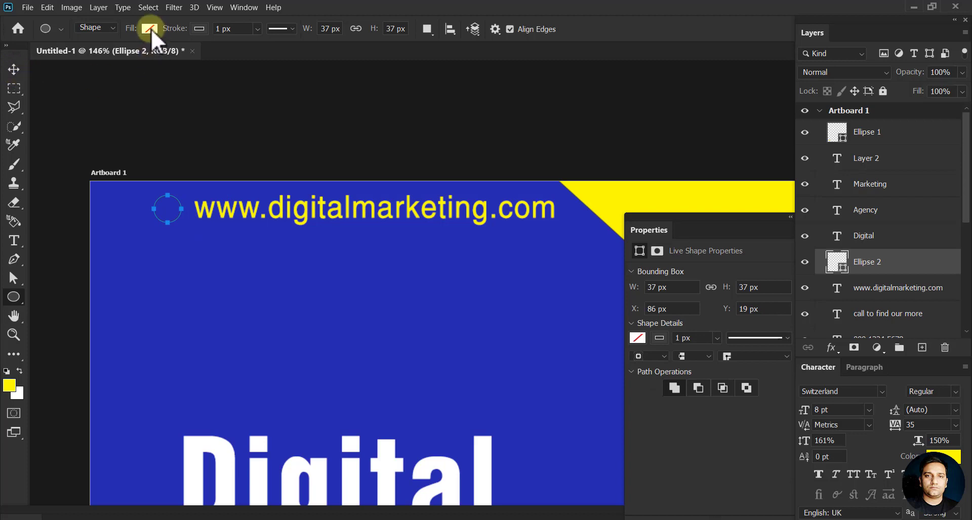
click(149, 29)
click(71, 99)
key(v)
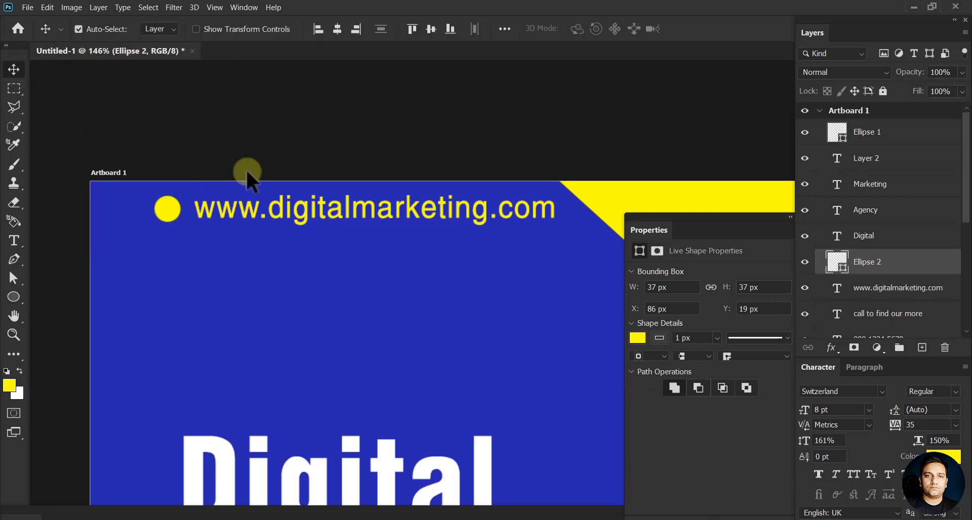
click(649, 339)
click(648, 320)
click(14, 70)
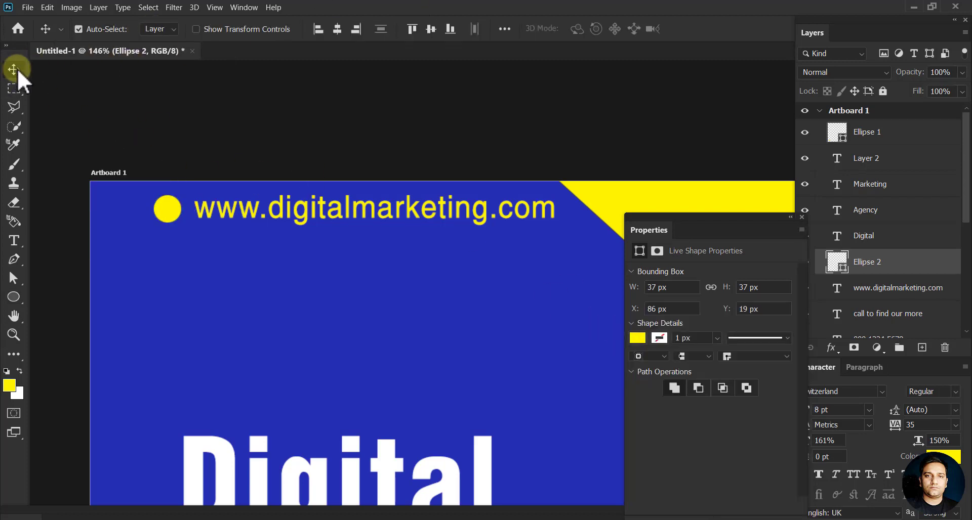
Step: Move the dot and address left together and enlarge them slightly
ctrl+click(892, 291)
drag(240, 209, 222, 209)
key(ctrl+t)
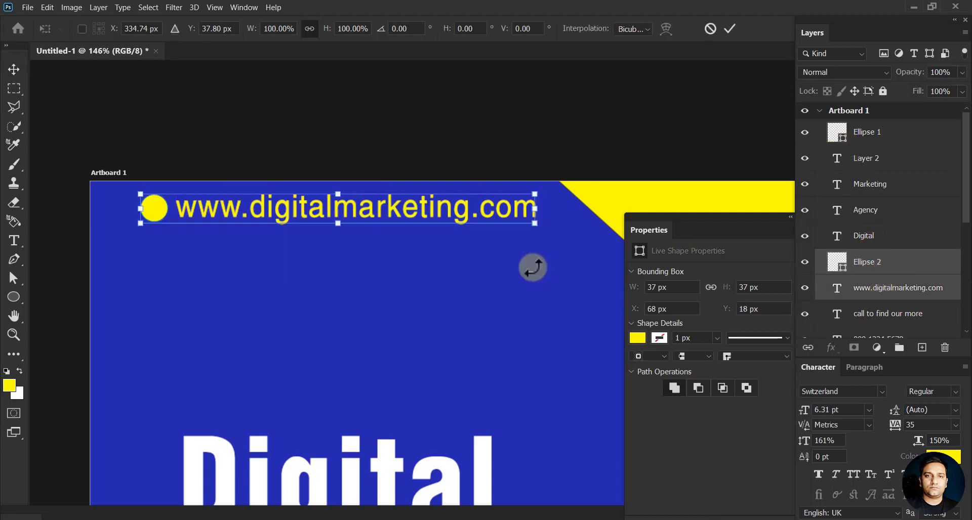
drag(541, 230, 552, 234)
click(731, 30)
key(shift+Left)
key(shift+Left)
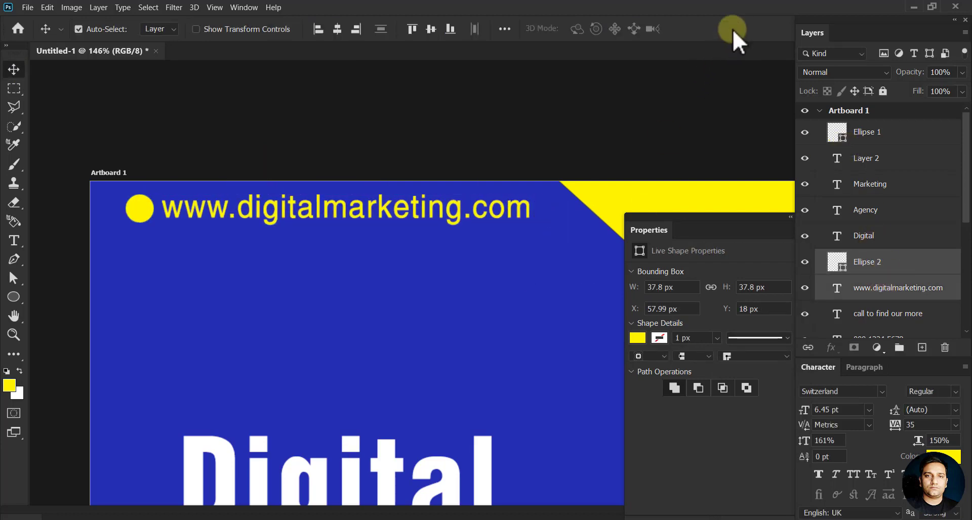
key(shift+Left)
scroll(390, 193, down, 5)
Step: Load the Rounded Rectangle 1 copy outline as a selection and add a new empty layer
click(399, 171)
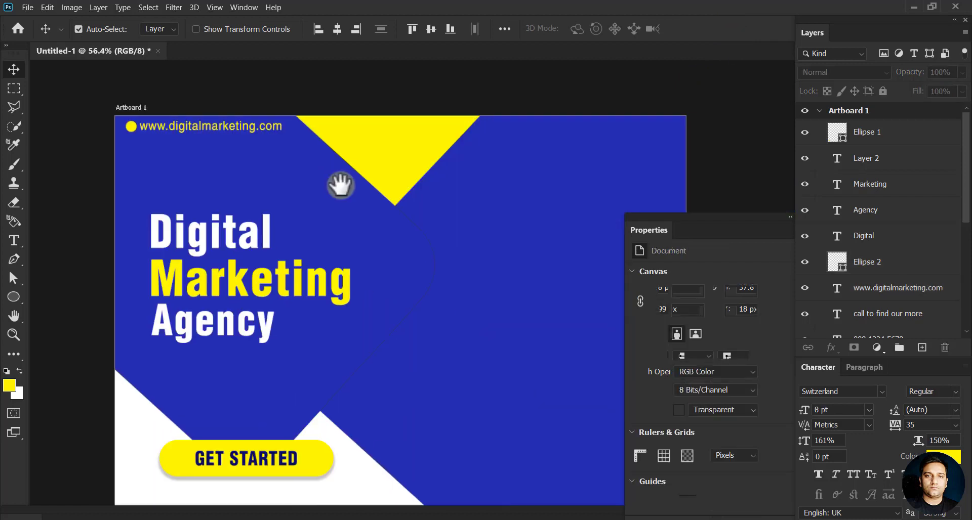
scroll(403, 261, down, 3)
scroll(405, 260, up, 1)
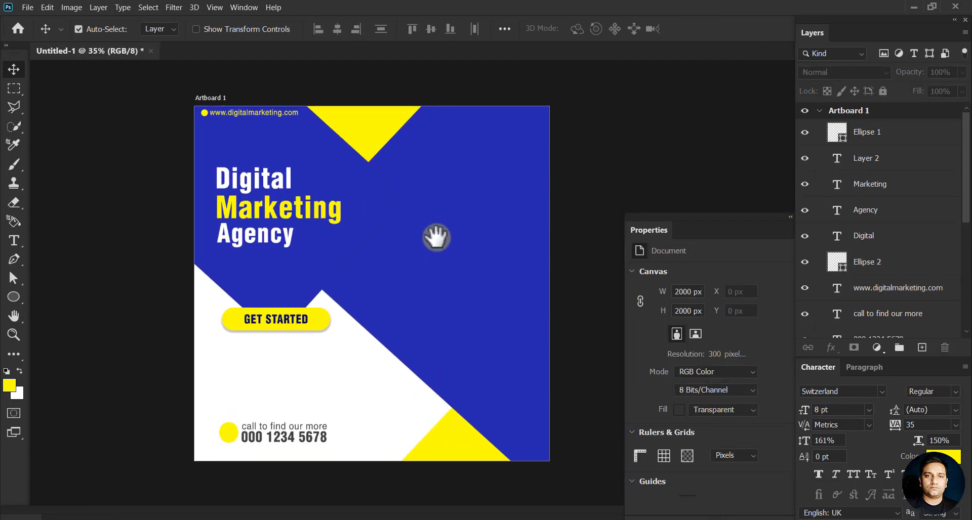
click(430, 191)
ctrl+click(830, 329)
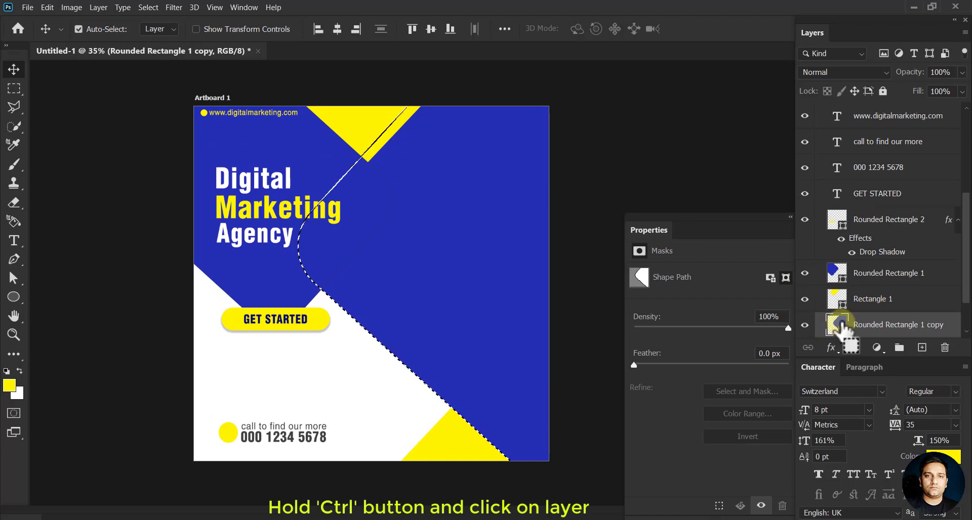
click(922, 347)
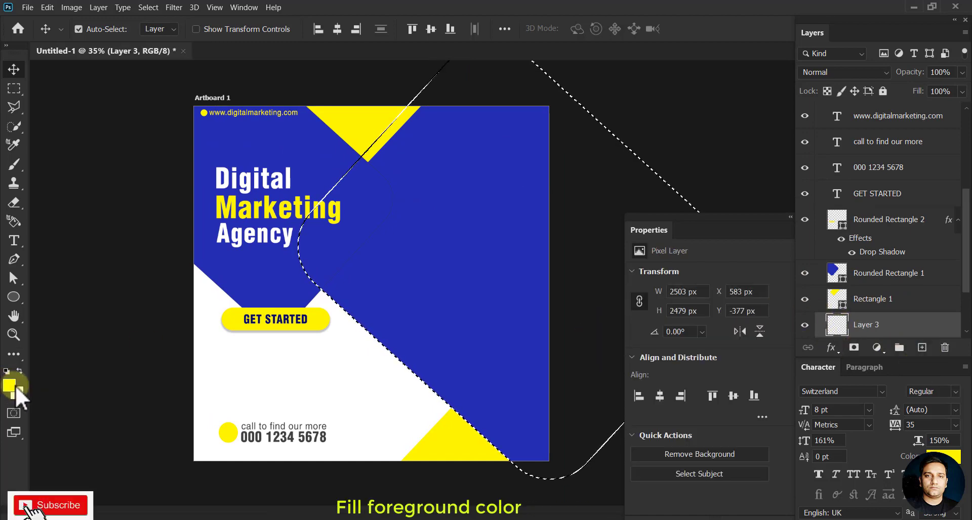
Step: Fill the selection with dark grey #292929 on the new layer, then deselect
click(8, 386)
click(67, 429)
key(Return)
key(v)
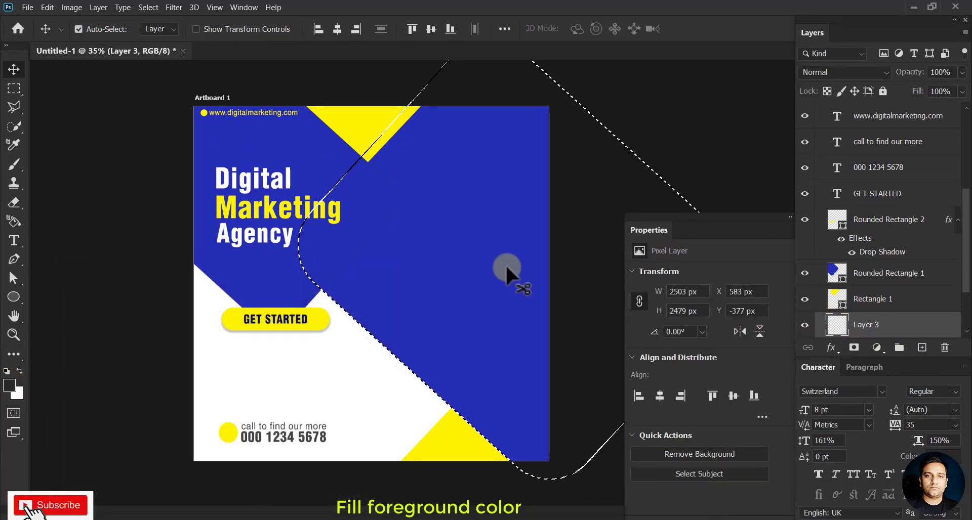
key(alt+BackSpace)
key(ctrl+d)
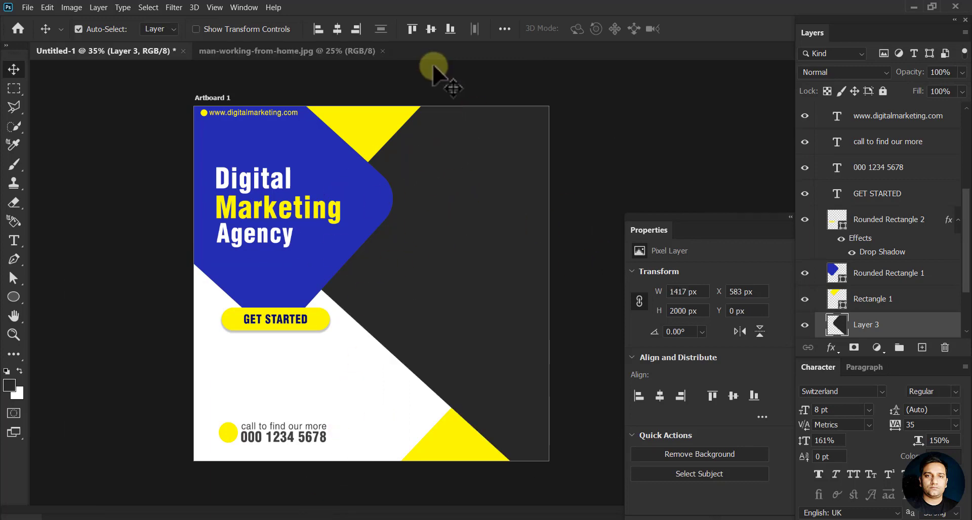
Step: Bring the man-working-from-home.jpg photo into the ad document over the design
click(305, 51)
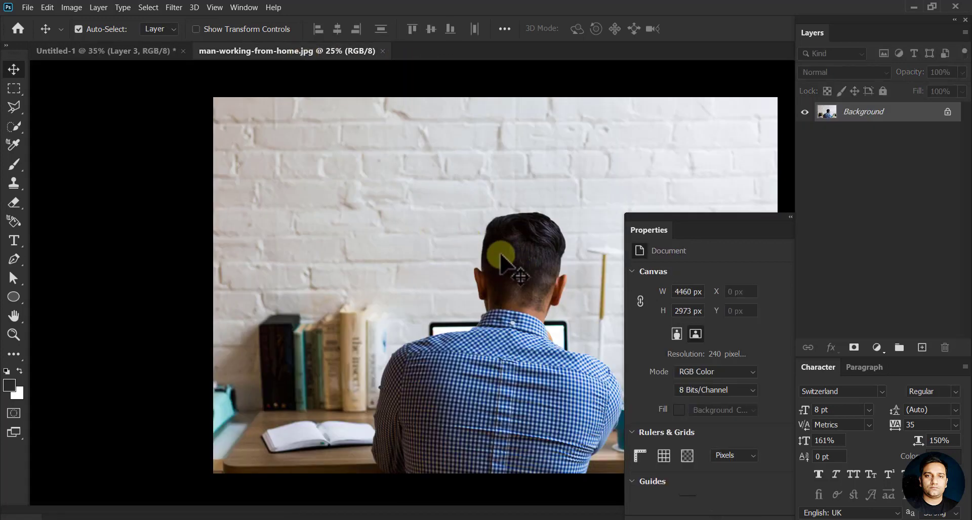
mouse_move(500, 255)
mouse_down()
mouse_move(365, 235)
mouse_move(437, 282)
mouse_up()
mouse_move(439, 357)
mouse_down()
mouse_move(464, 250)
mouse_move(470, 255)
mouse_up()
scroll(427, 258, down, 3)
scroll(445, 268, down, 2)
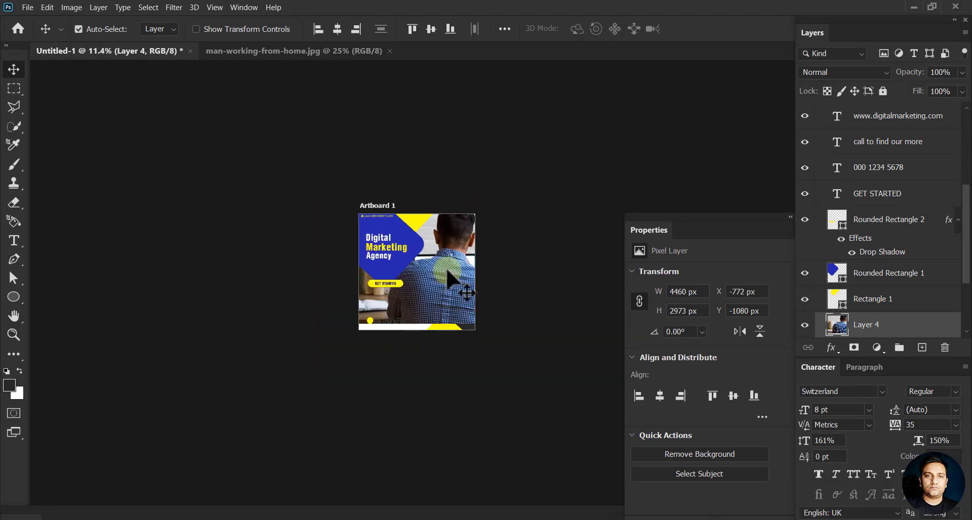
Step: Shrink the photo to about 60%, lower its opacity to 30%, and move it onto the artboard
key(ctrl+t)
drag(571, 153, 506, 212)
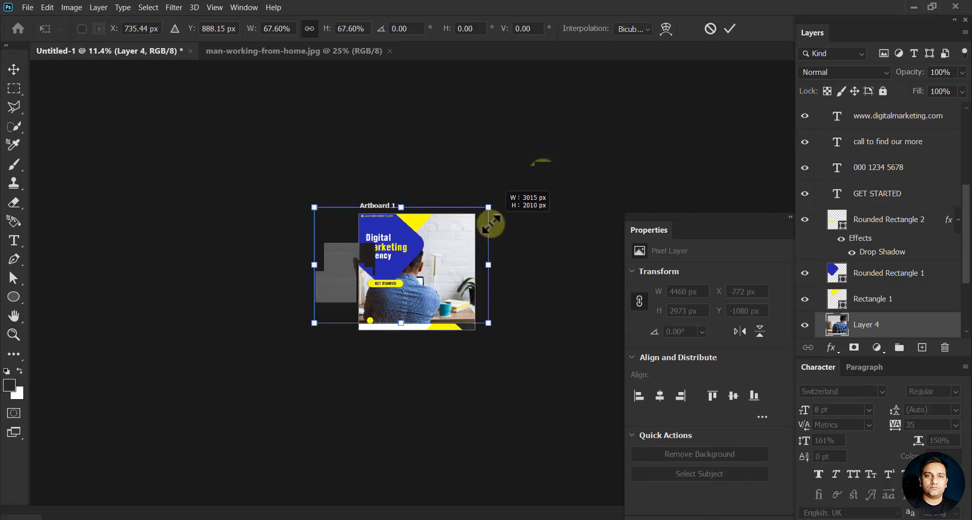
scroll(485, 253, up, 5)
key(Return)
click(962, 72)
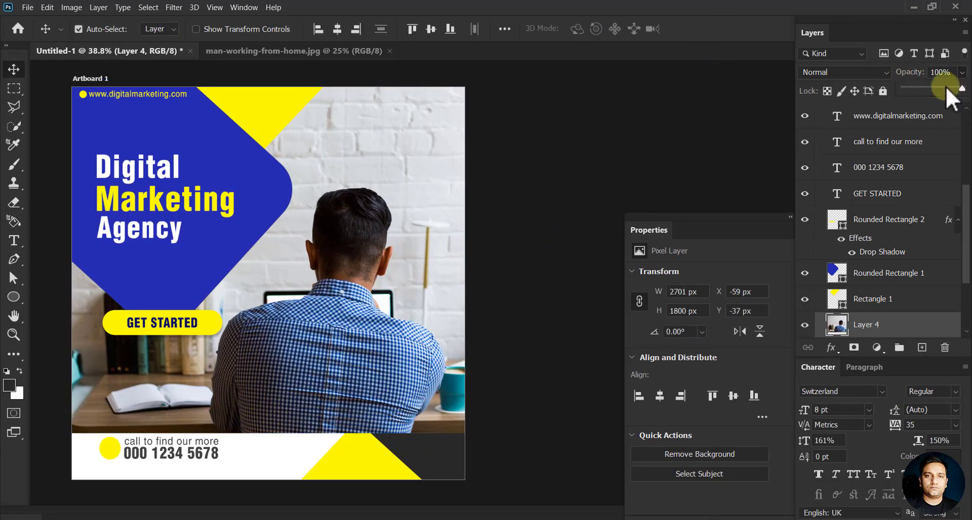
drag(963, 89, 921, 88)
drag(407, 299, 374, 338)
Step: Scale the faded photo to about 133% so it overhangs every artboard edge
scroll(375, 338, down, 2)
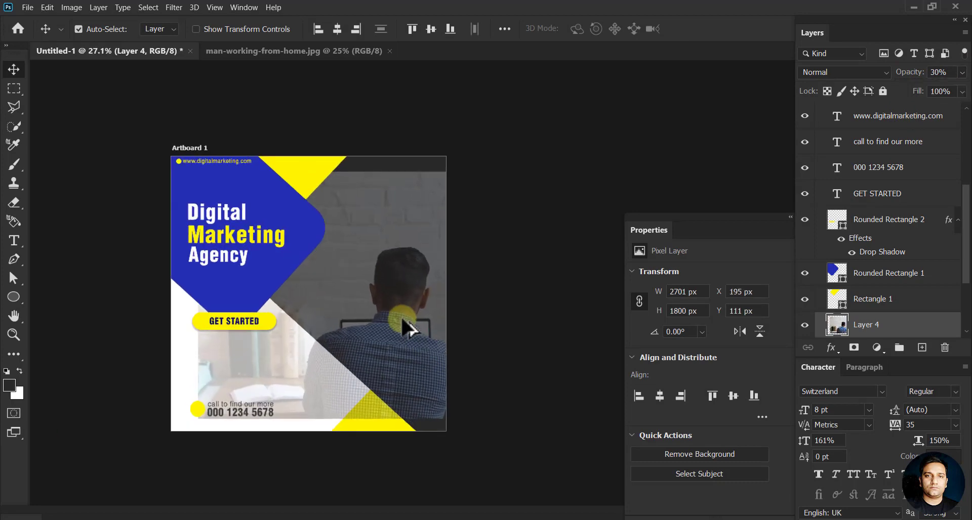
key(ctrl+t)
drag(572, 169, 617, 123)
drag(397, 232, 304, 351)
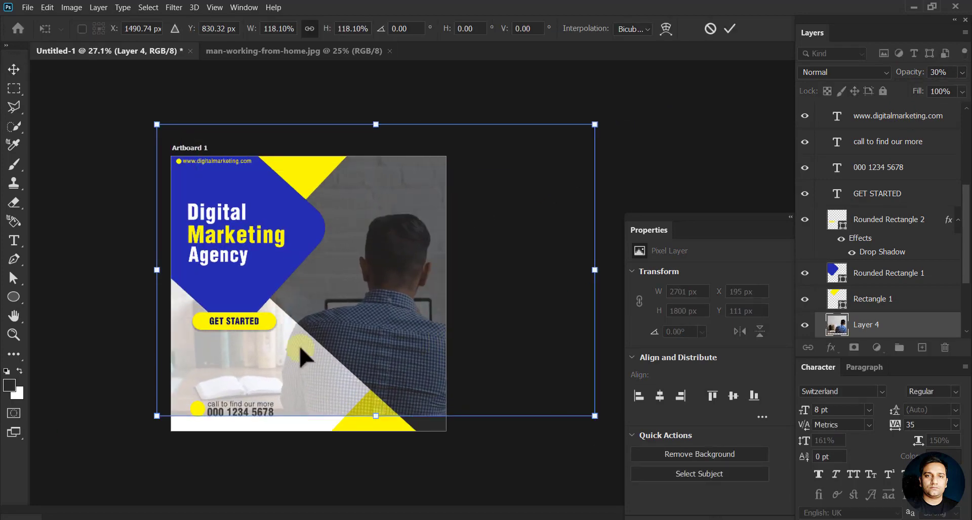
drag(141, 440, 136, 429)
drag(408, 334, 412, 345)
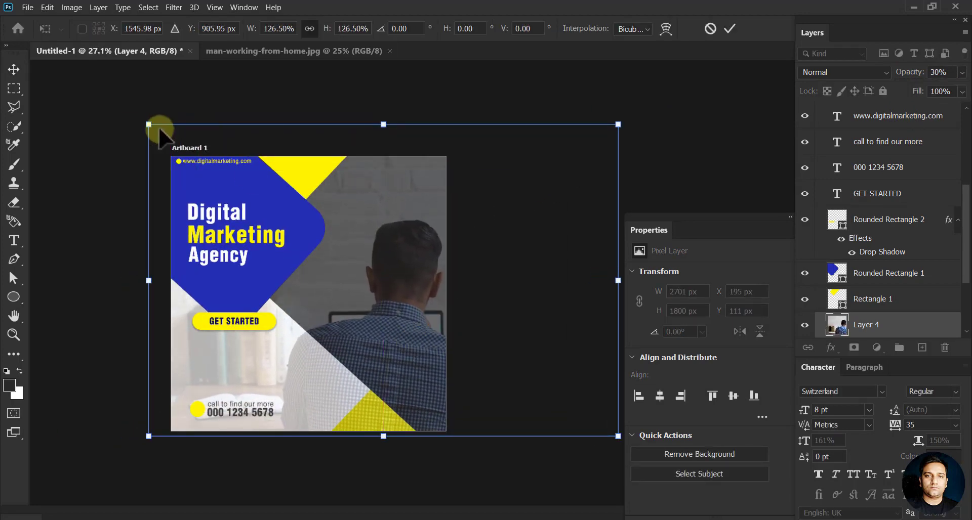
drag(161, 137, 120, 97)
drag(318, 245, 337, 258)
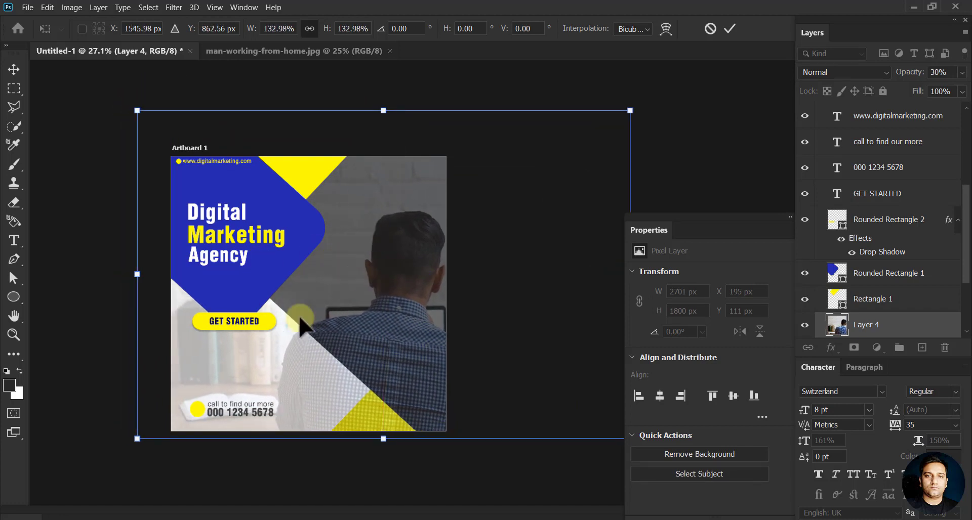
click(729, 28)
Step: Copy and paste the photo inside the right triangle's selection as a new Layer 5
scroll(835, 248, down, 2)
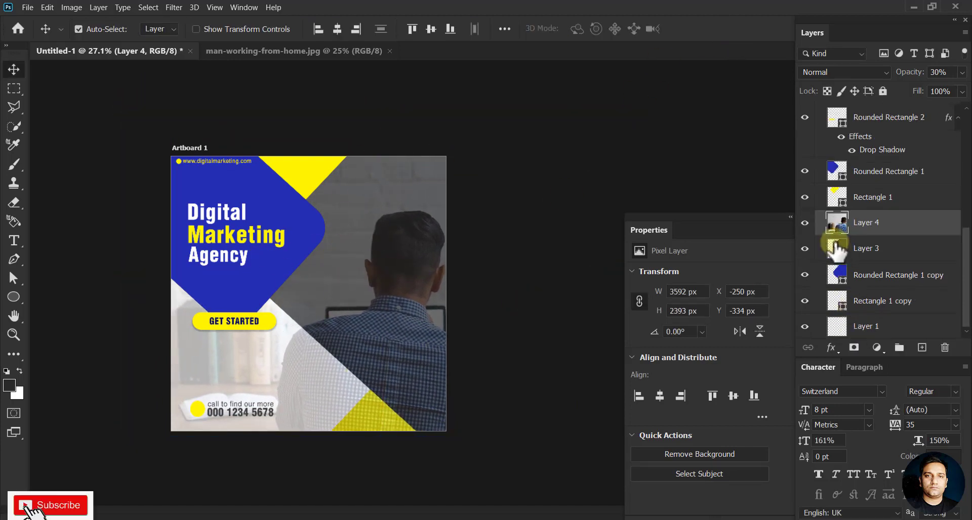
ctrl+click(836, 248)
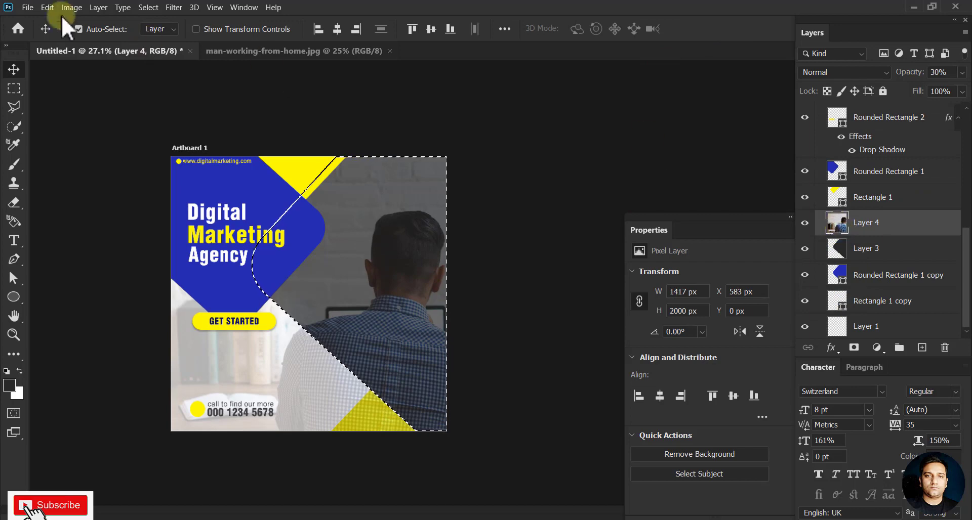
click(47, 7)
click(80, 91)
click(47, 7)
click(95, 123)
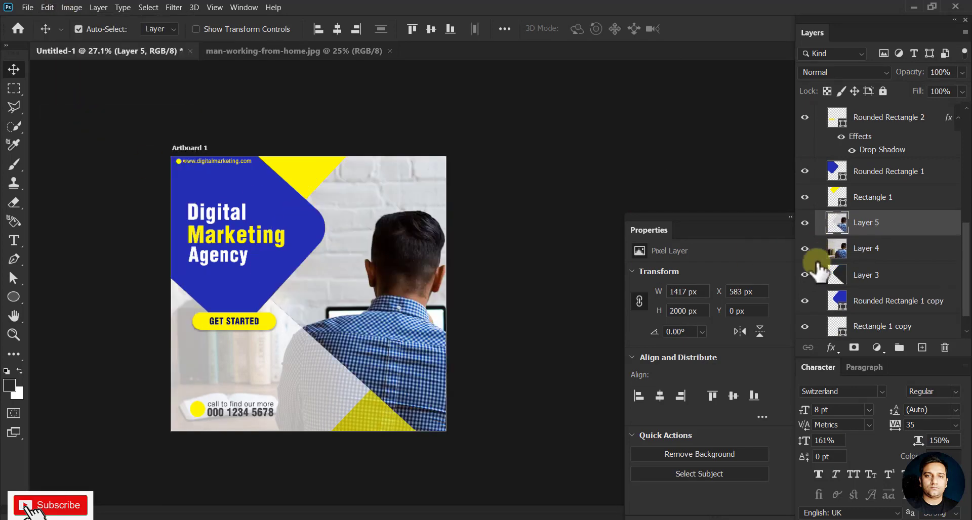
Step: Hide Layer 4 and Layer 3, and move the triangle photo into place
click(805, 249)
drag(354, 326, 319, 328)
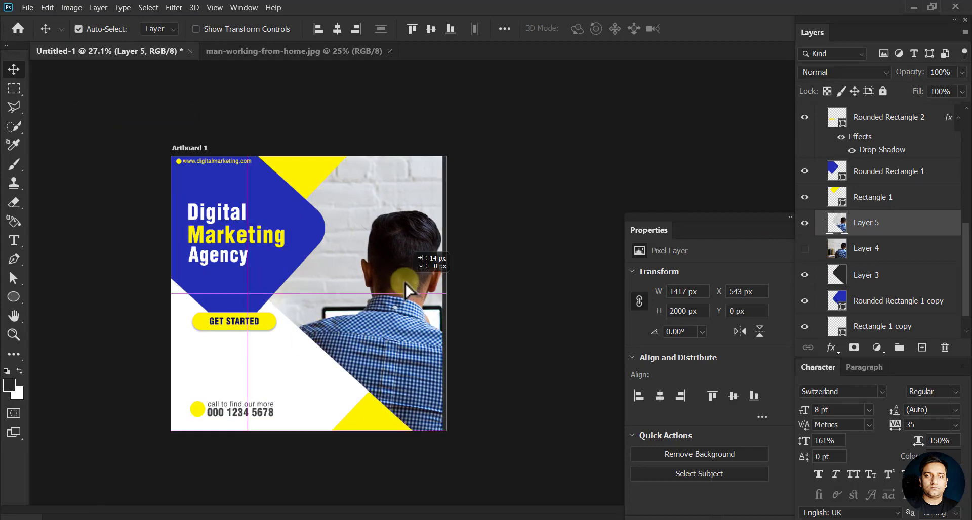
click(804, 275)
click(401, 358)
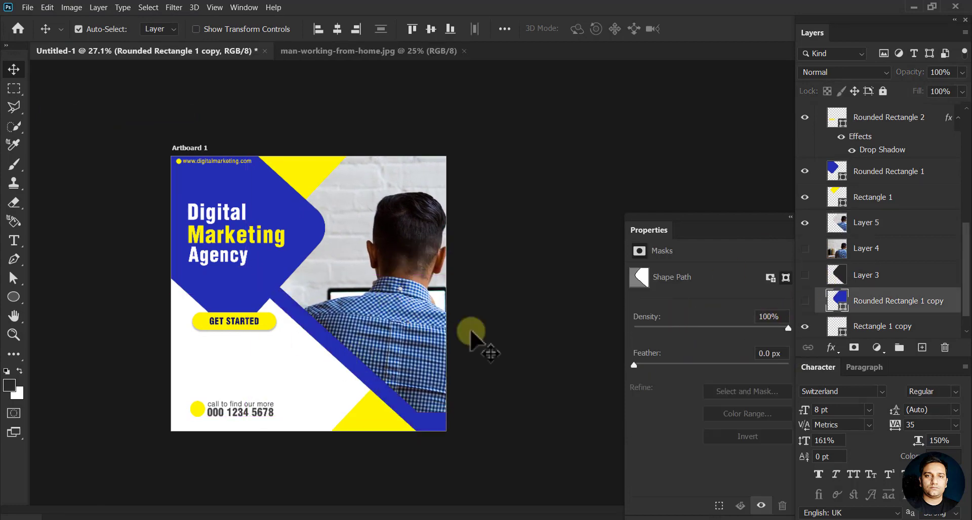
key(ctrl+z)
drag(403, 360, 418, 370)
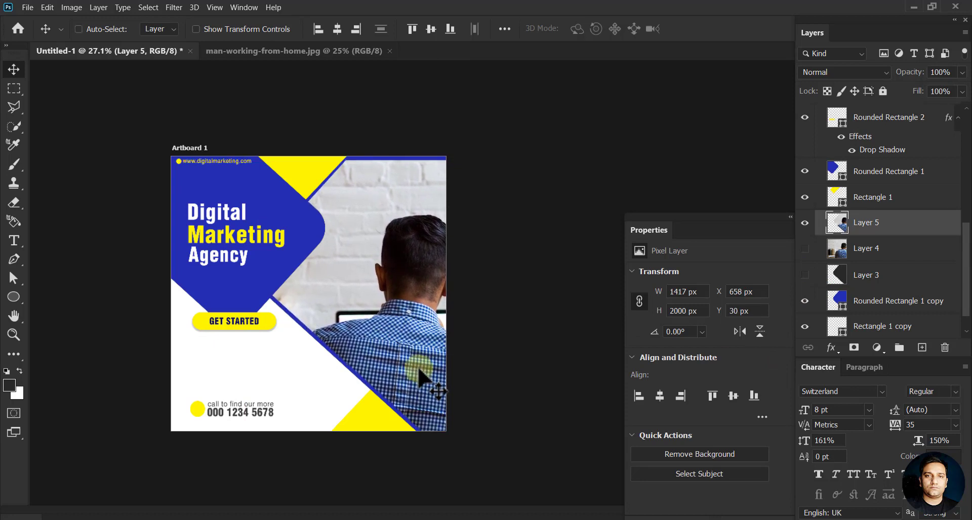
Step: Scale the triangle photo to about 102% and nudge it left and down
key(ctrl+t)
drag(464, 161, 468, 154)
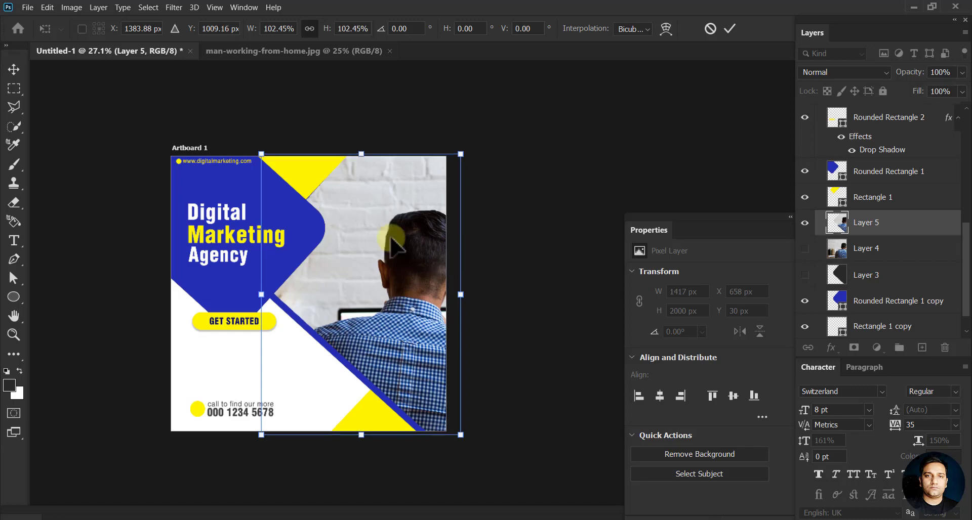
drag(386, 233, 390, 238)
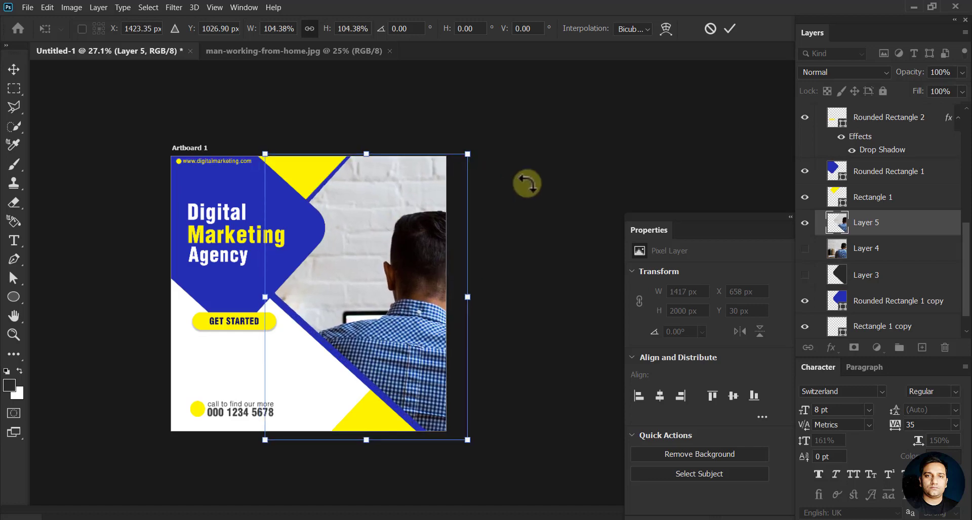
click(729, 29)
key(shift+Left)
key(shift+Left)
key(Left)
key(shift+Down)
key(Down)
key(Down)
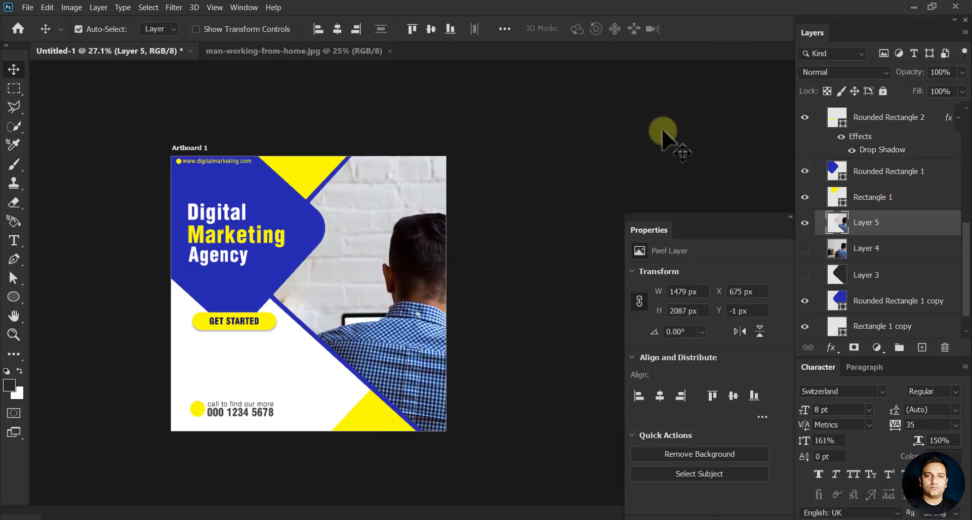
click(532, 174)
Step: Move the GET STARTED text and yellow button shape down about 70 px and resize them
scroll(365, 301, down, 1)
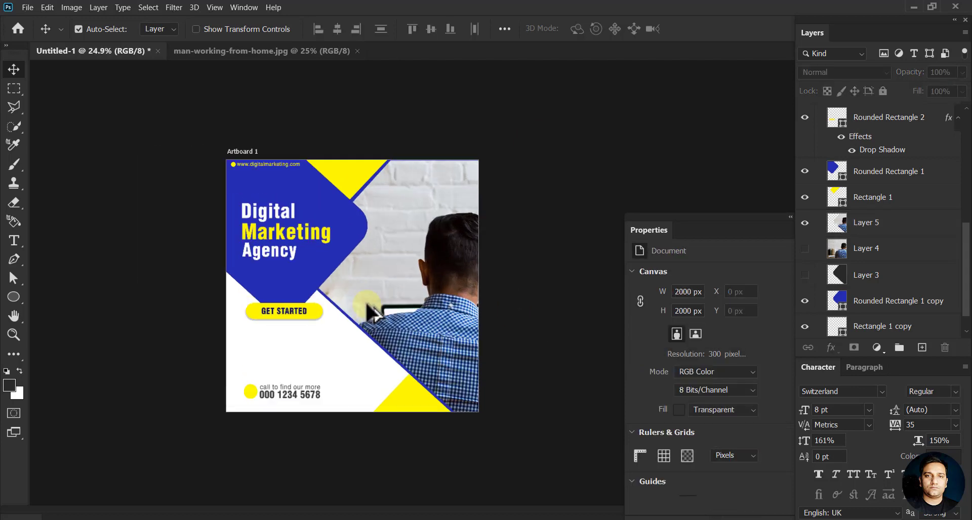
scroll(366, 301, up, 2)
drag(440, 206, 390, 263)
click(258, 332)
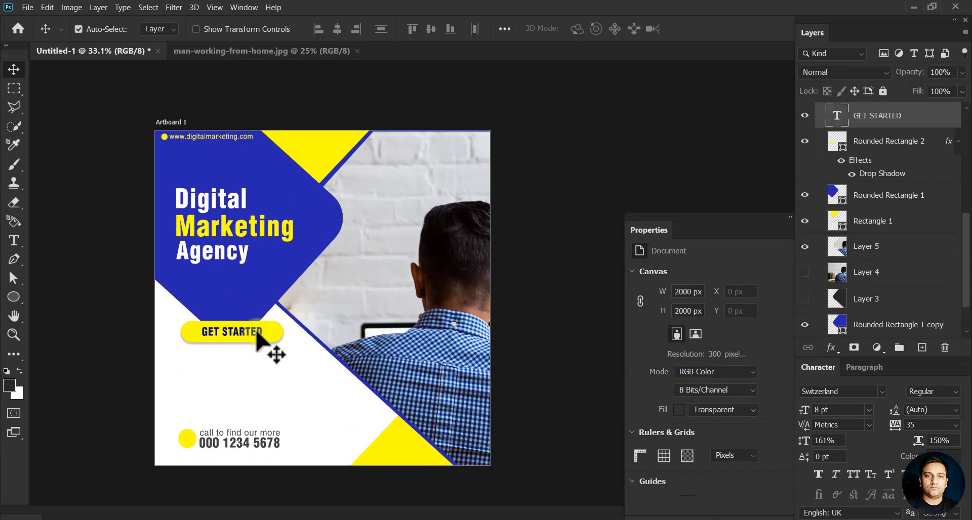
shift+click(880, 141)
mouse_move(249, 342)
mouse_down()
mouse_move(250, 377)
mouse_move(296, 380)
mouse_move(277, 390)
mouse_up()
key(ctrl+t)
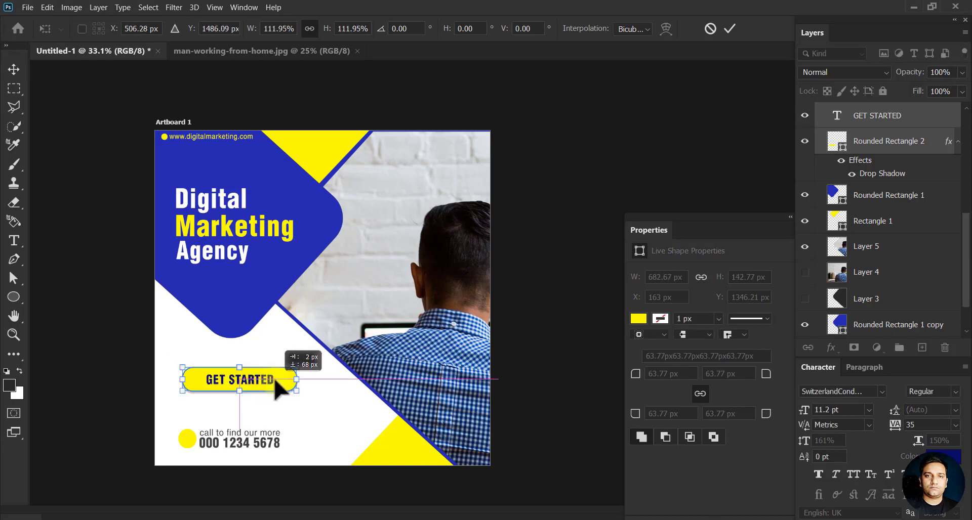
click(732, 36)
Step: Enlarge the blue rounded shape behind the headline to about 110%
click(260, 282)
key(ctrl+t)
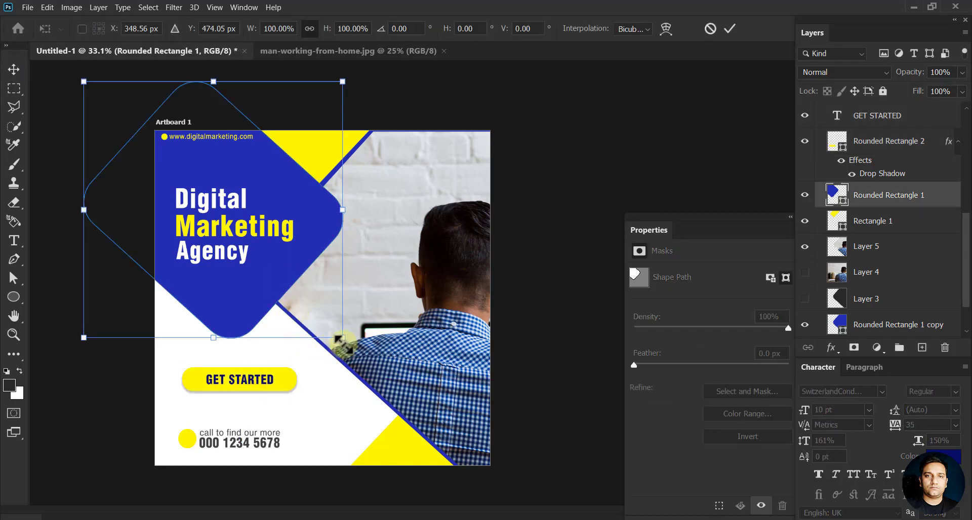
drag(334, 347, 361, 374)
click(729, 28)
Step: Enlarge the Digital Marketing Agency headline text to about 139%
click(289, 223)
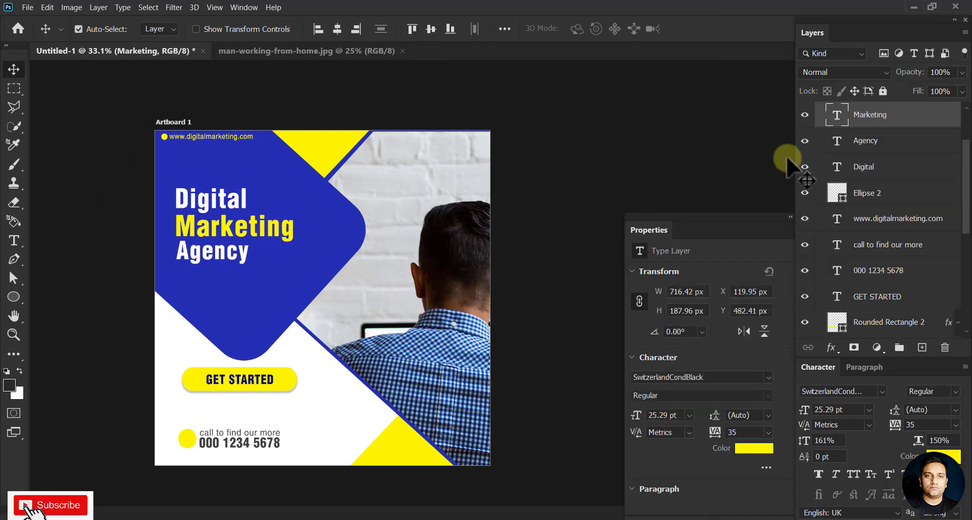
key(ctrl+t)
mouse_move(293, 266)
mouse_down()
mouse_move(326, 278)
mouse_move(265, 253)
mouse_up()
drag(325, 278, 331, 284)
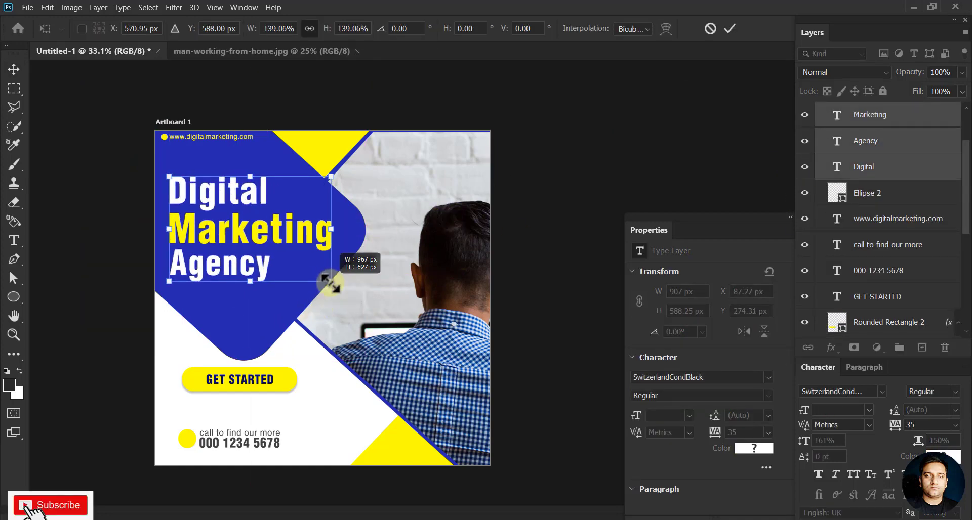
click(510, 276)
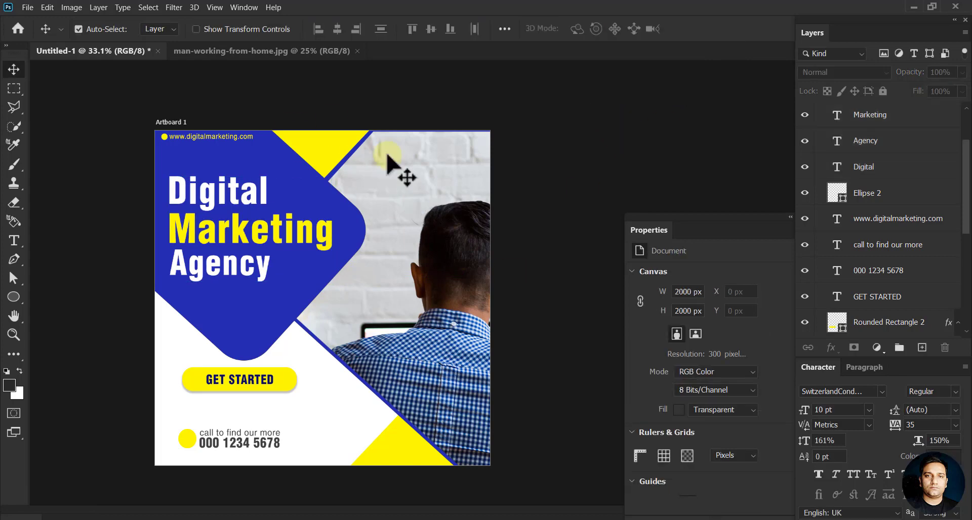
Step: Review the layout by selecting the photo, blue shape, button and artboard layers
click(342, 349)
click(541, 277)
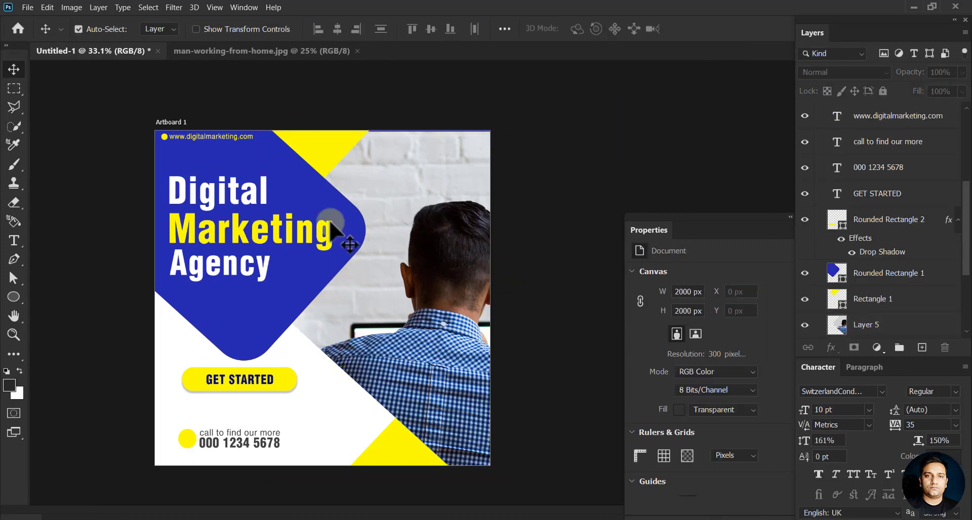
mouse_move(387, 214)
mouse_down()
mouse_move(404, 218)
mouse_move(398, 208)
mouse_up()
click(398, 335)
click(280, 324)
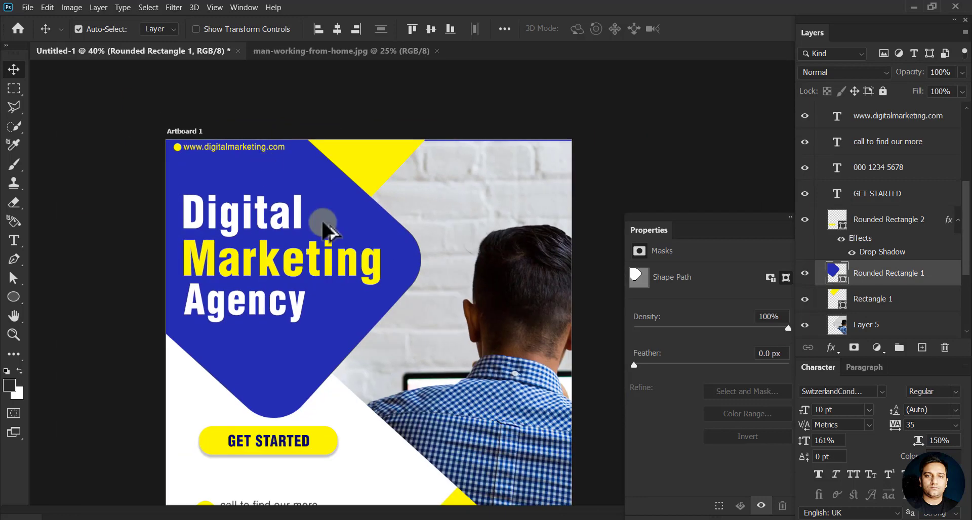
drag(289, 207, 347, 193)
scroll(346, 192, up, 2)
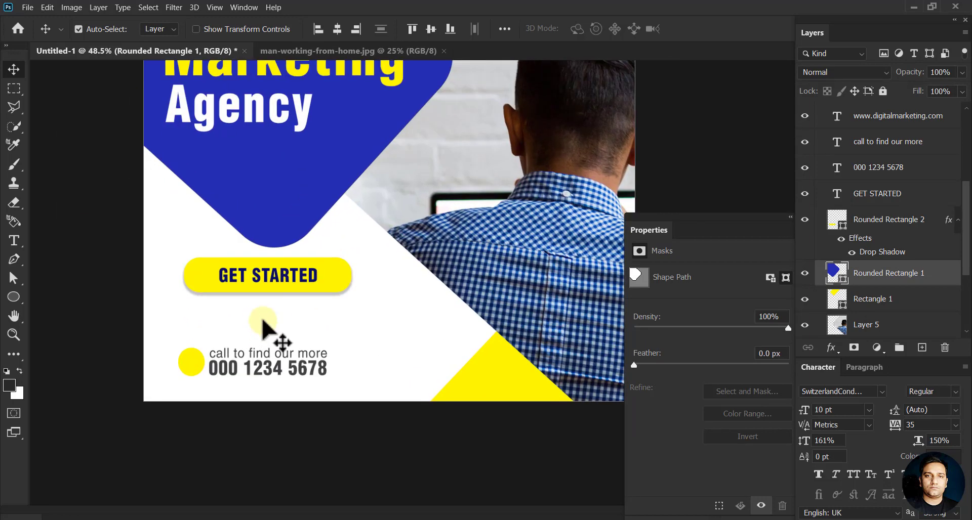
click(291, 283)
click(304, 291)
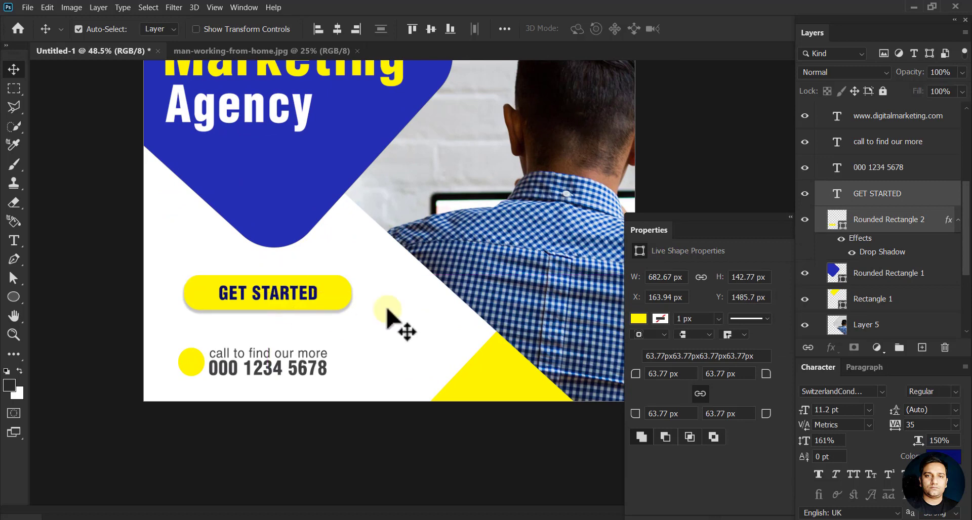
scroll(395, 321, down, 2)
click(501, 283)
scroll(529, 225, up, 1)
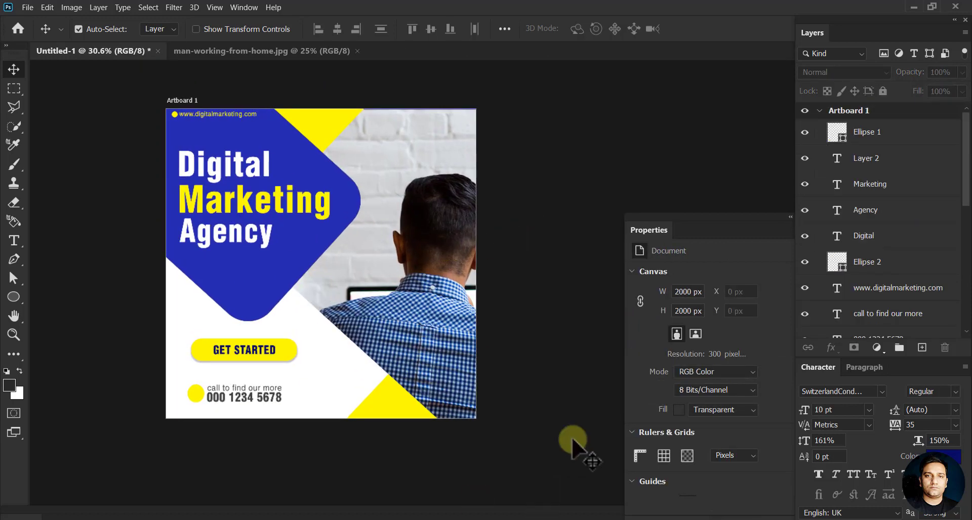
click(677, 195)
scroll(373, 256, up, 2)
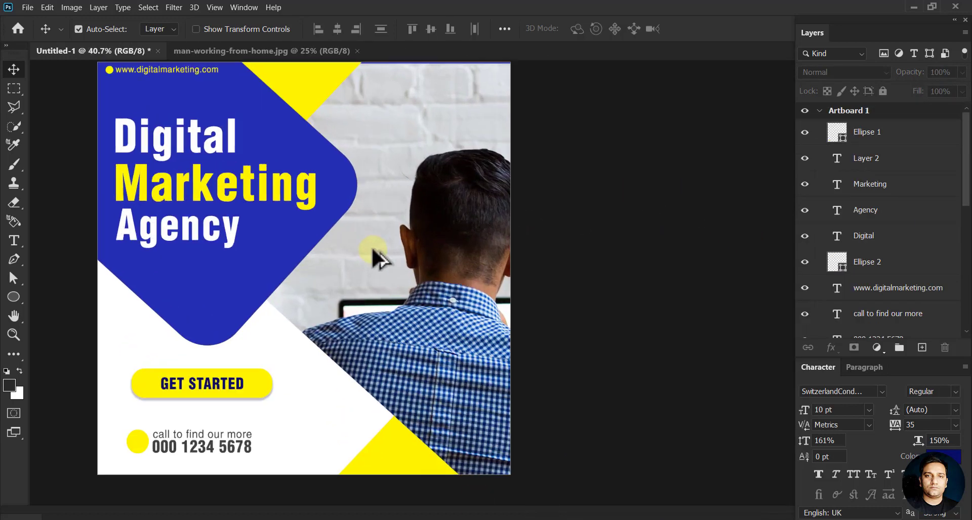
Step: Switch to full-screen view with menu bar and slightly enlarge Layer 5's man photo
drag(685, 202, 690, 202)
key(f)
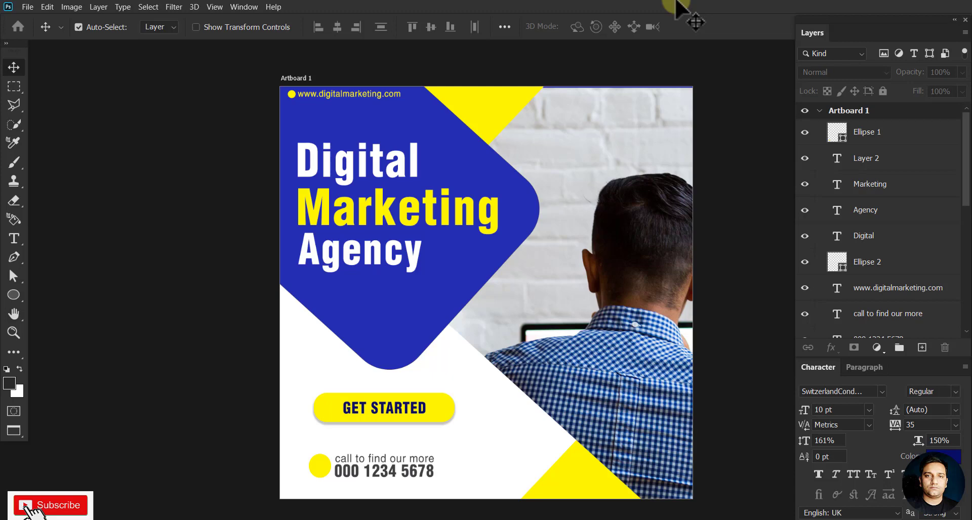
click(639, 163)
key(ctrl+t)
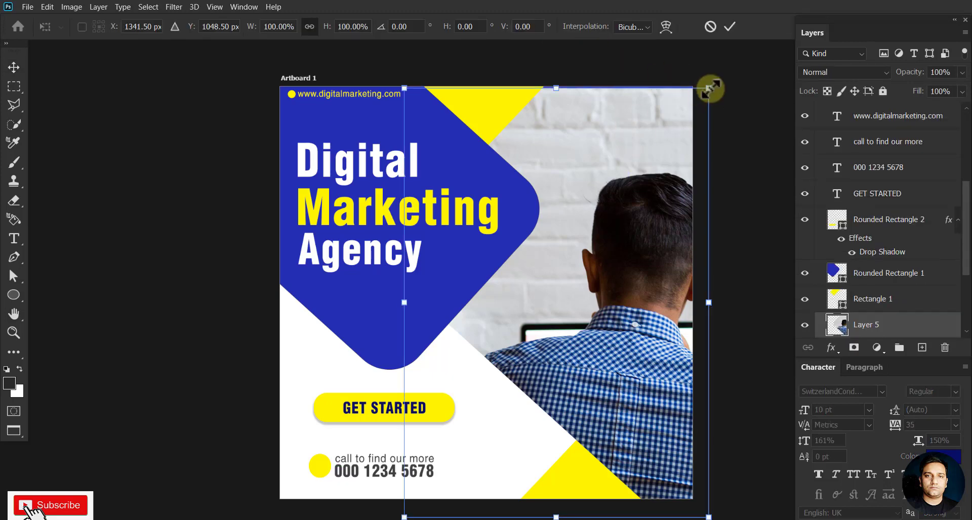
drag(707, 85, 709, 83)
click(731, 26)
scroll(609, 225, down, 1)
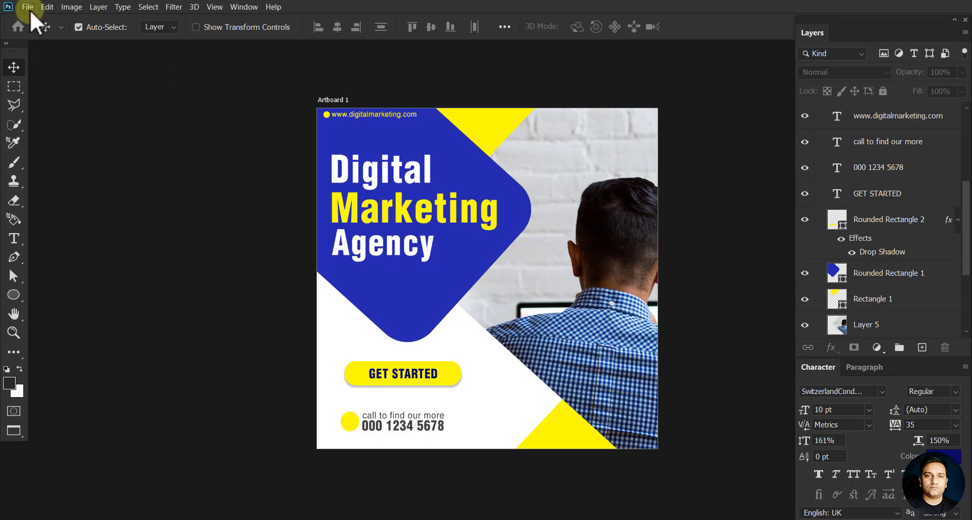